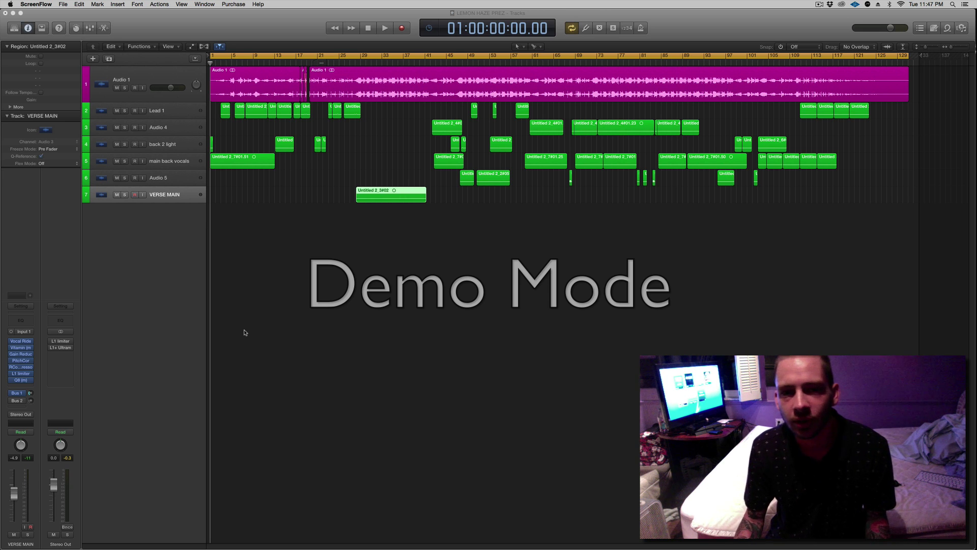
Show the mixer below the tracks with the upper part of its channel strips in view
left_click(278, 330)
key("x")
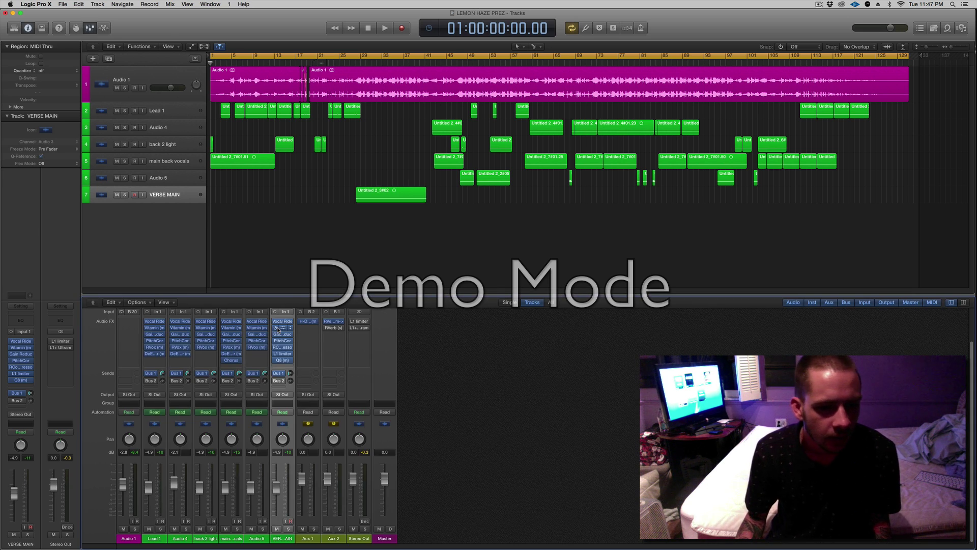
scroll(279, 329, "up", 3)
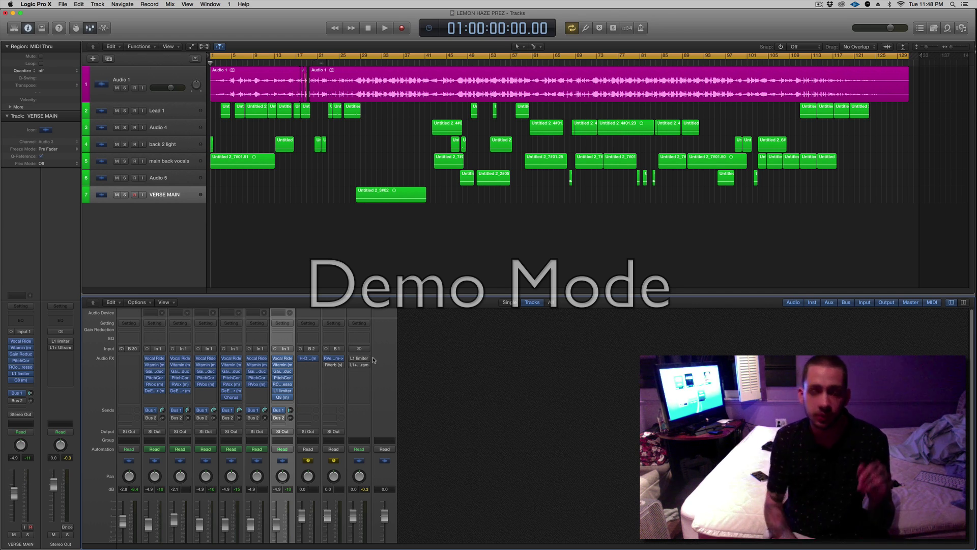
Listen to the mix from the beginning, from 54 seconds and from about bar 63, and return the playhead to the project start
key("space")
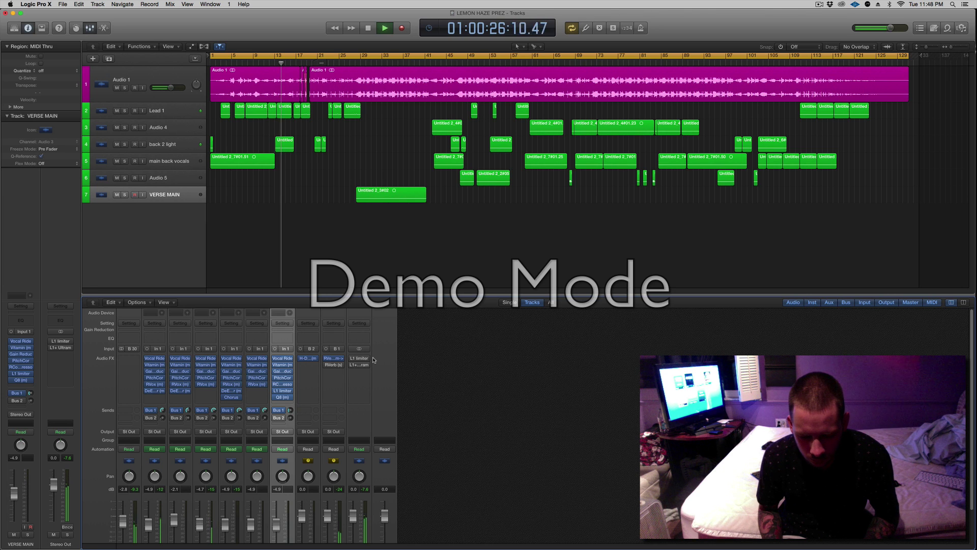
key("space")
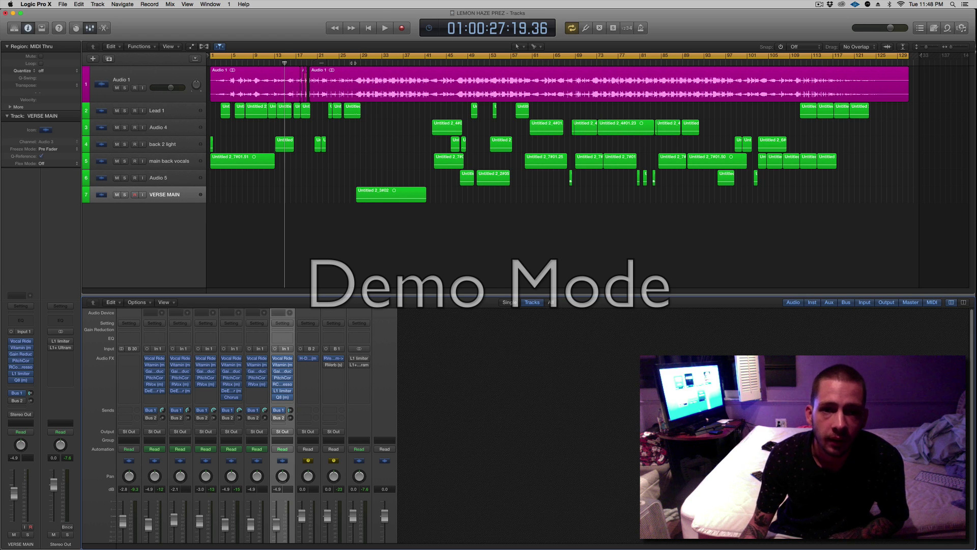
left_click(358, 60)
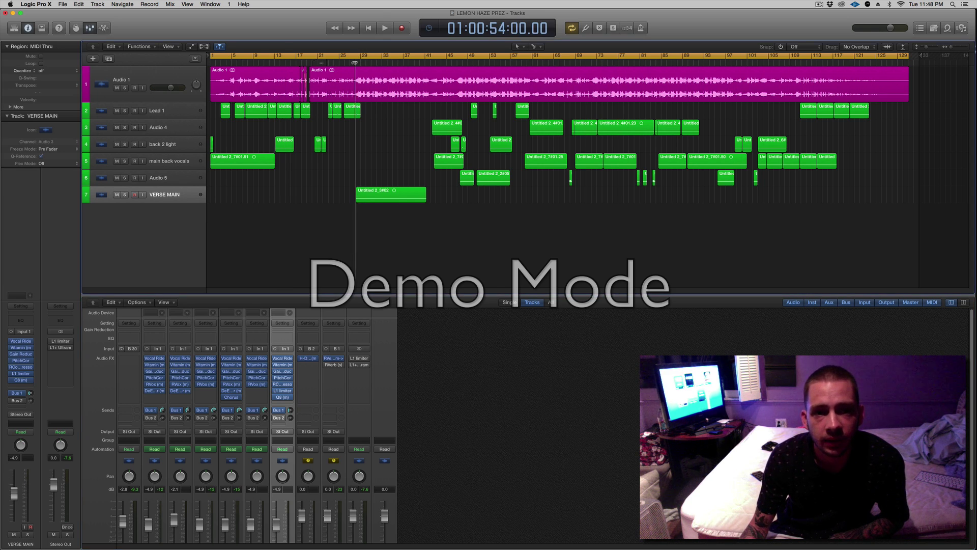
key("space")
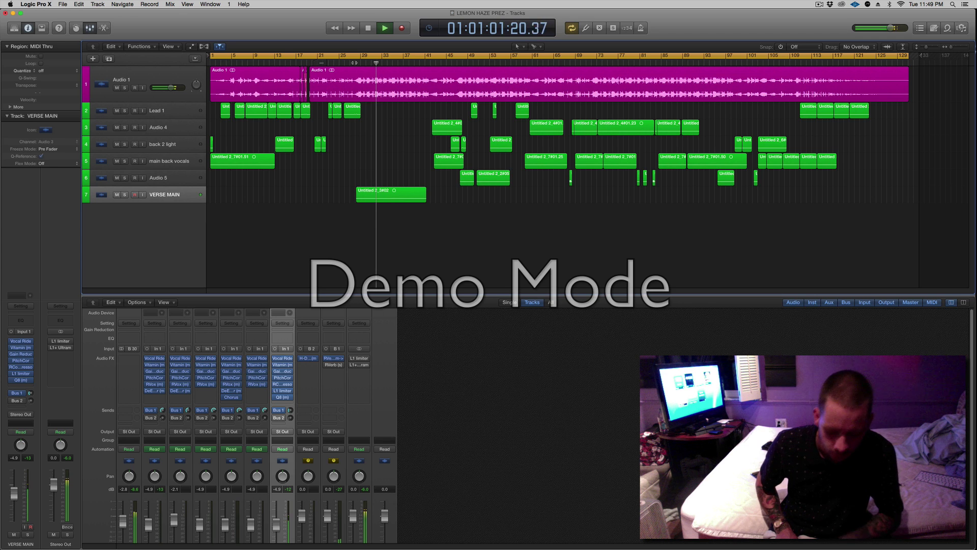
key("space")
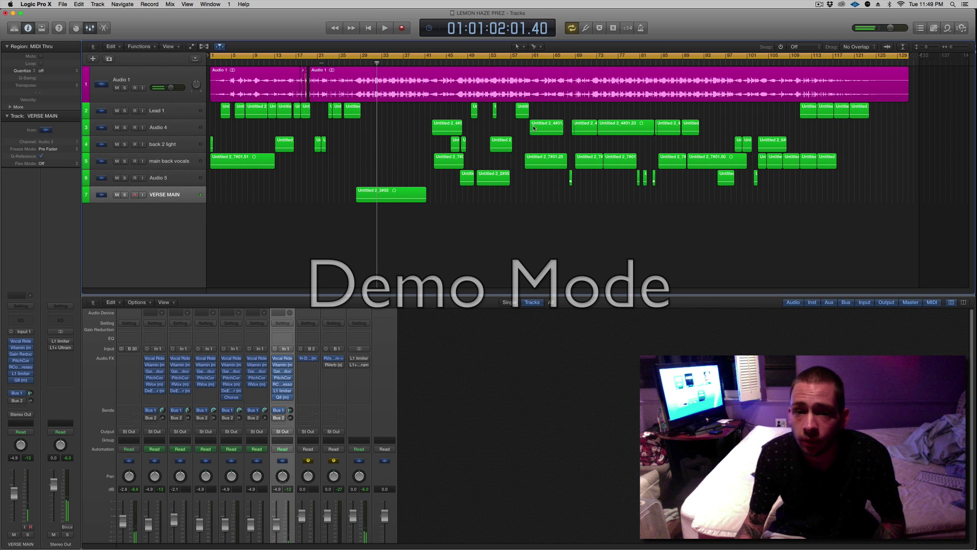
left_click(550, 59)
key("space")
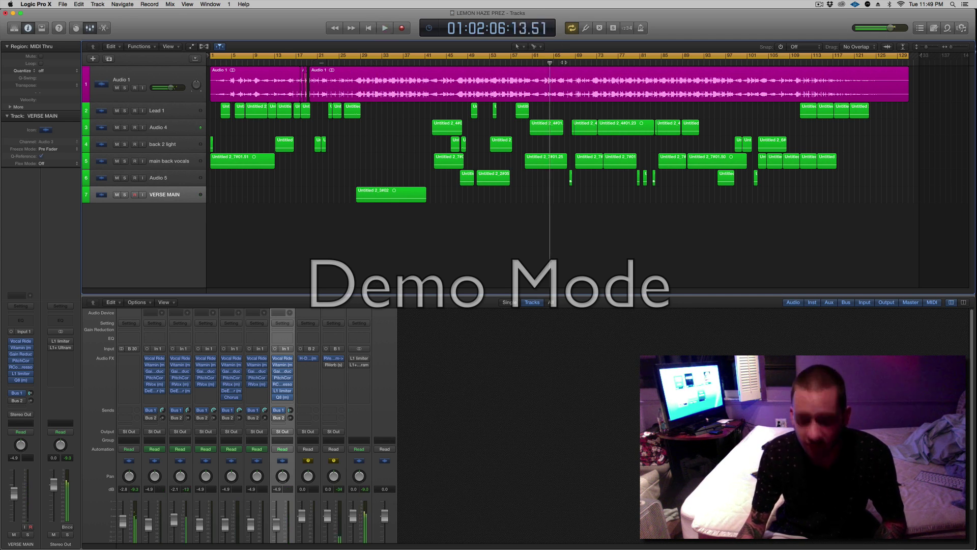
key("space")
key("Return")
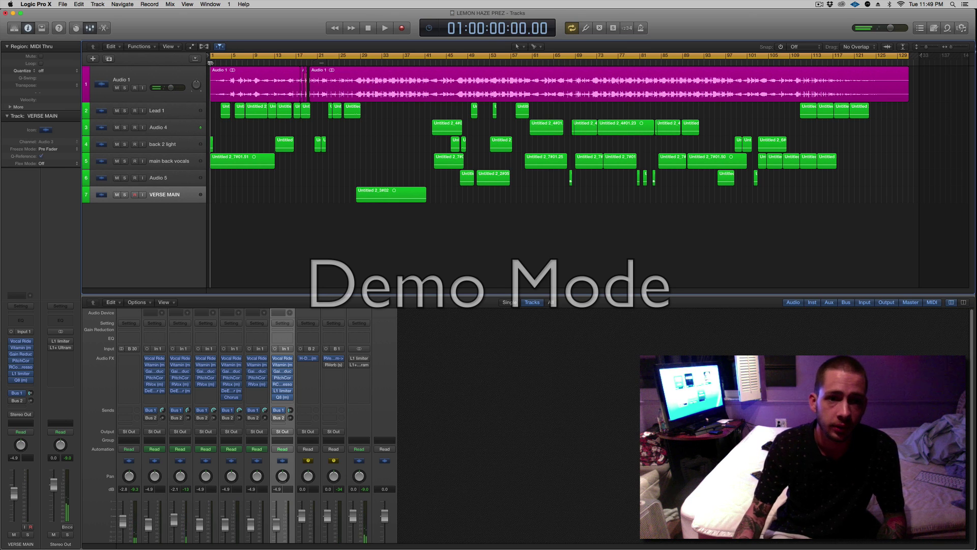
Display the volume automation of all tracks, look through the curves, and hide the automation again
left_click(164, 77)
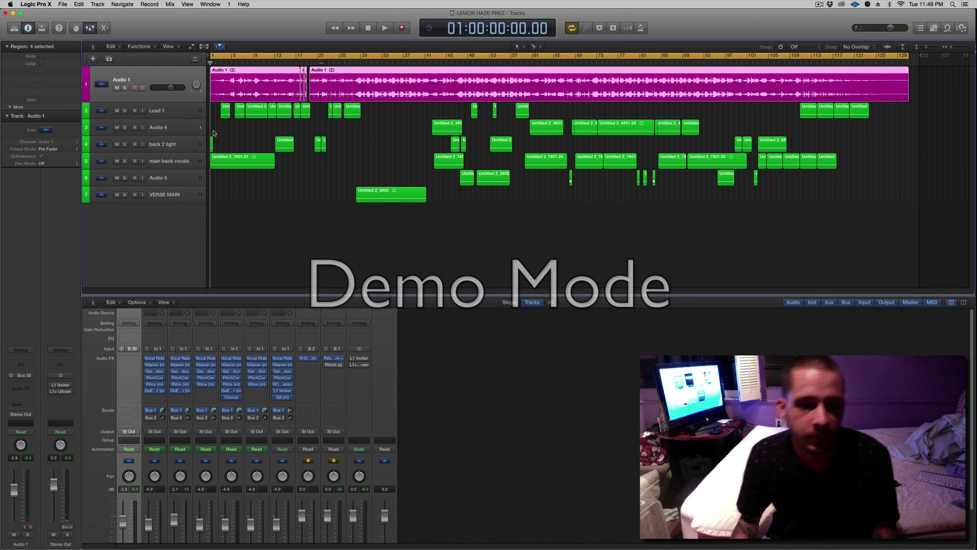
scroll(232, 424, "down", 3)
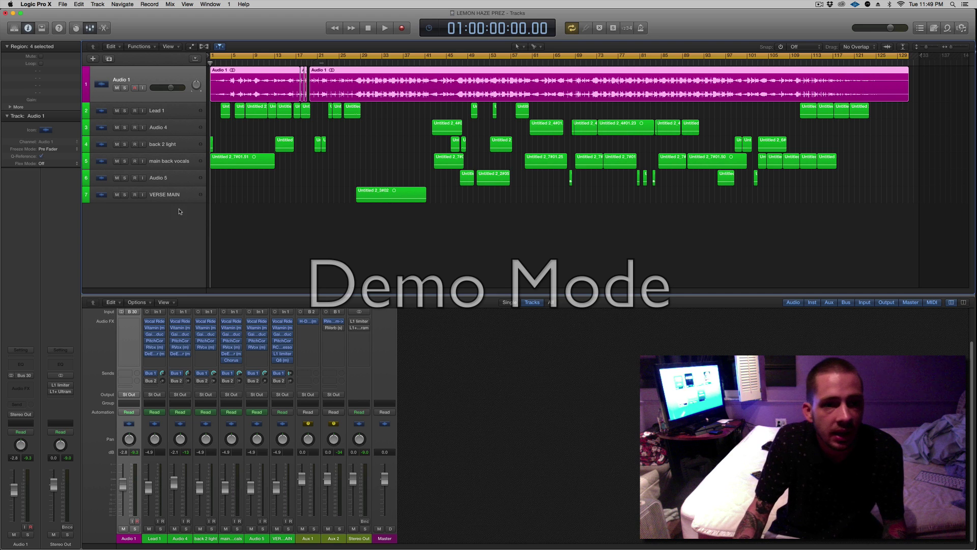
left_click(192, 47)
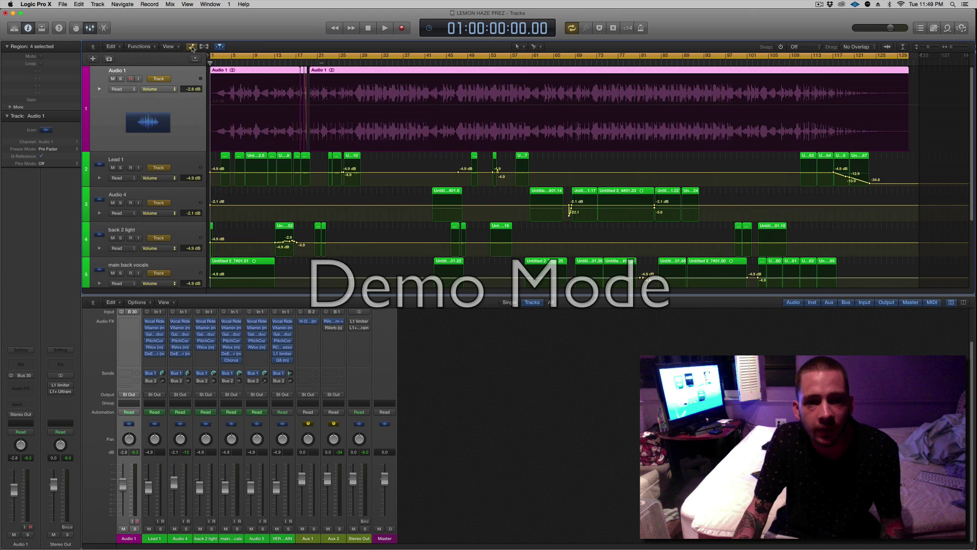
scroll(514, 211, "down", 2)
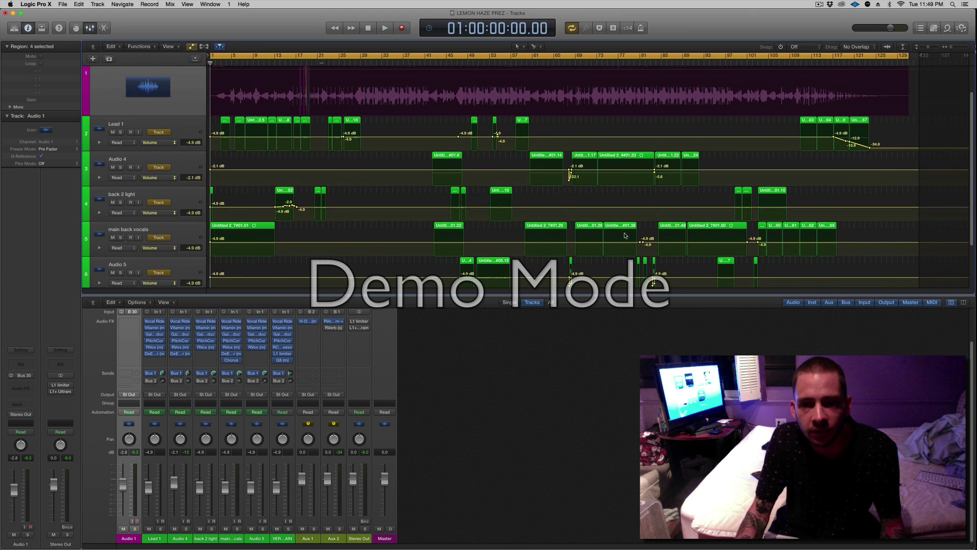
scroll(625, 236, "down", 3)
scroll(461, 224, "up", 5)
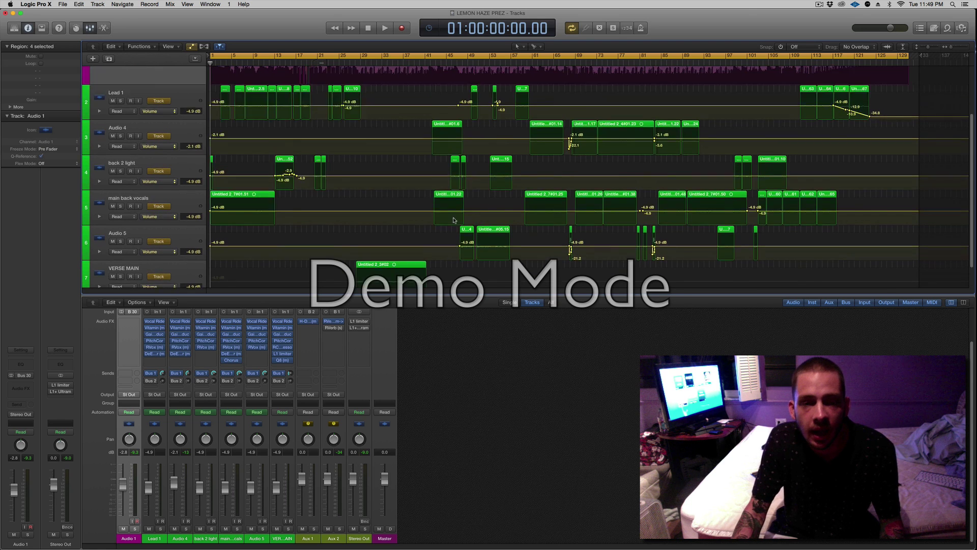
left_click(190, 47)
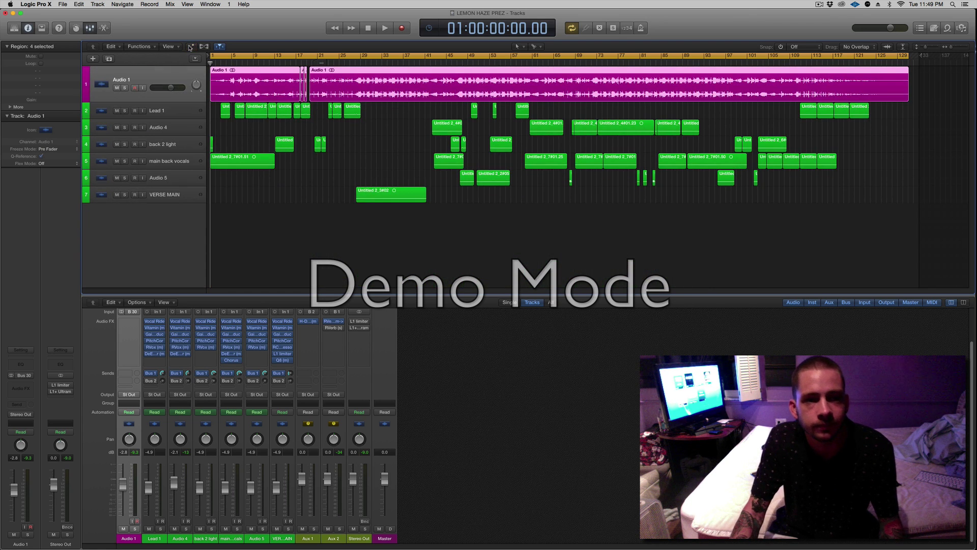
Select the Lead 1 track and solo it
left_click(163, 162)
left_click(147, 112)
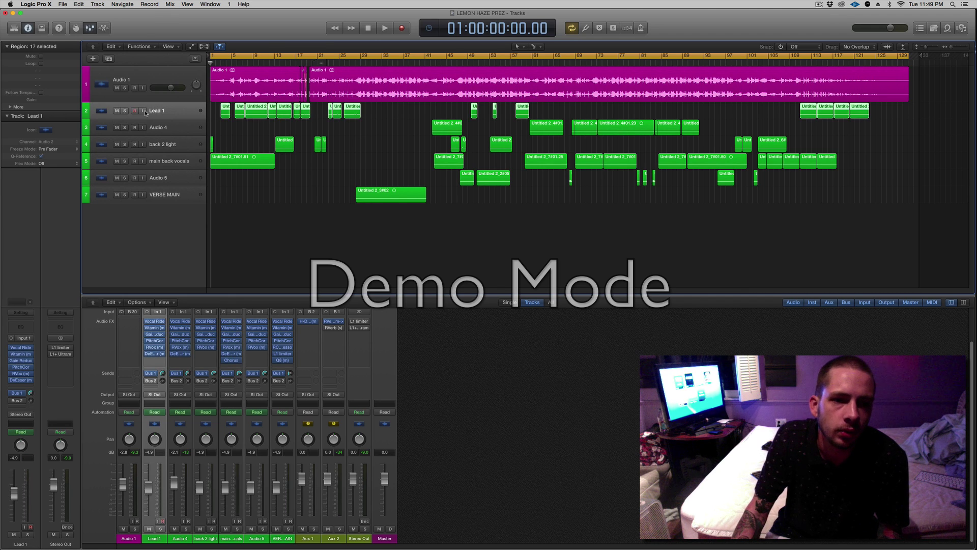
left_click(124, 111)
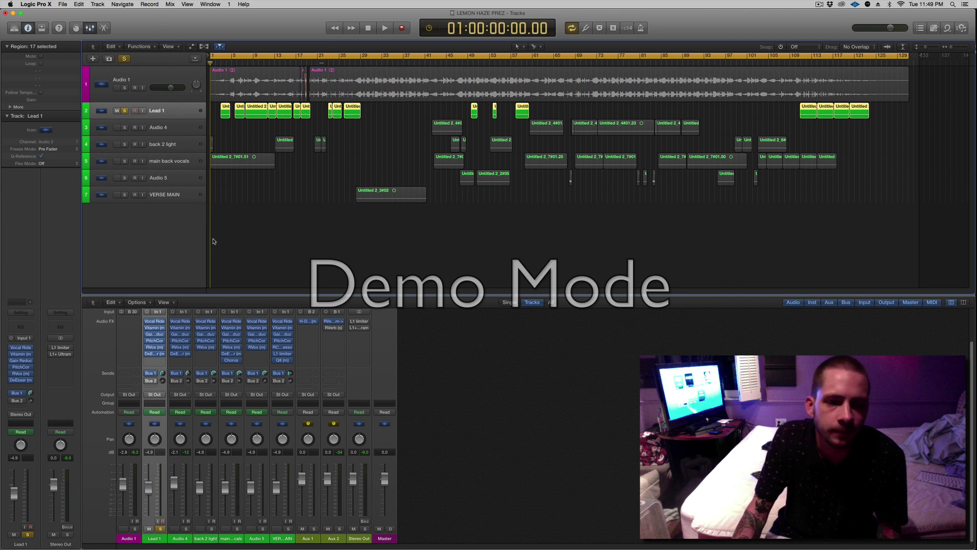
Set the cycle range from about bar 3 to bar 19 and listen to the soloed Lead 1 vocal
left_click(221, 56)
left_click_drag(220, 56, 309, 56)
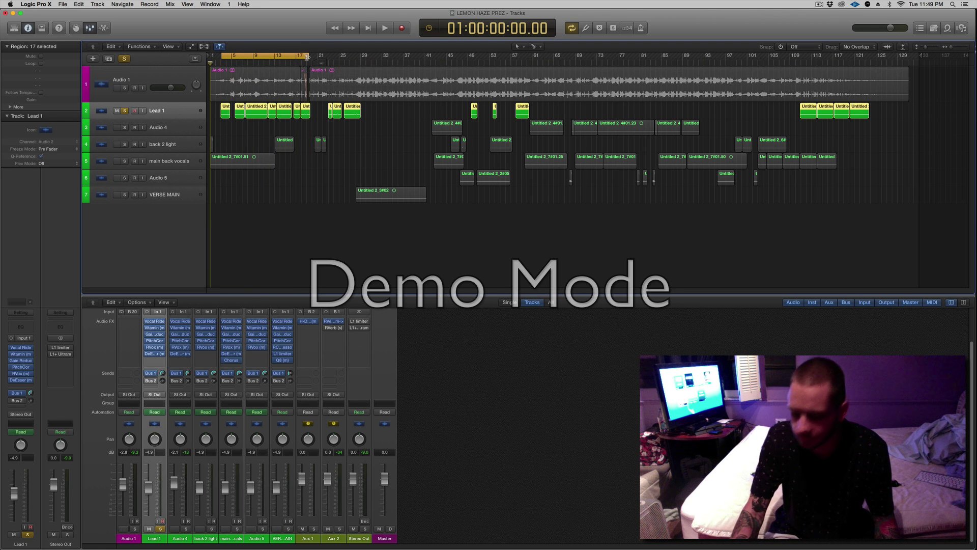
key("space")
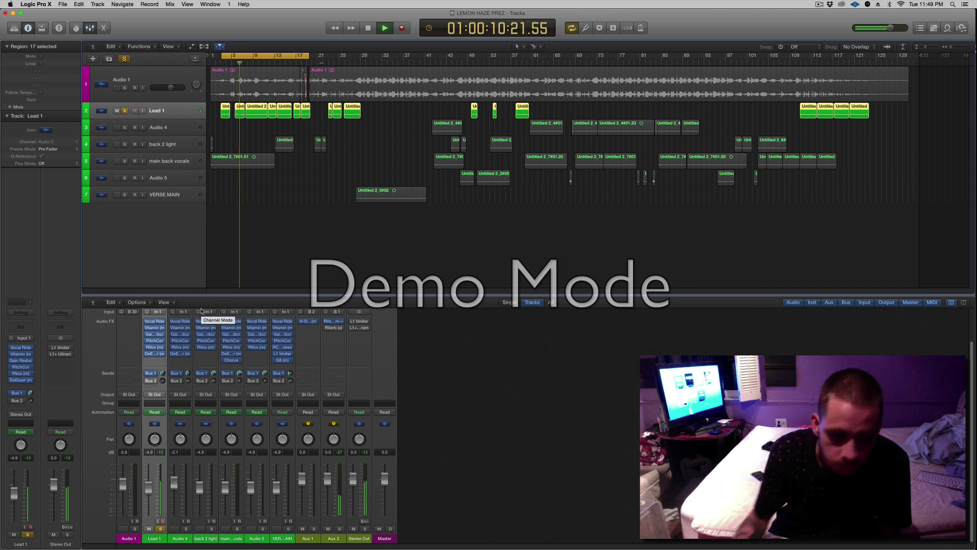
key("space")
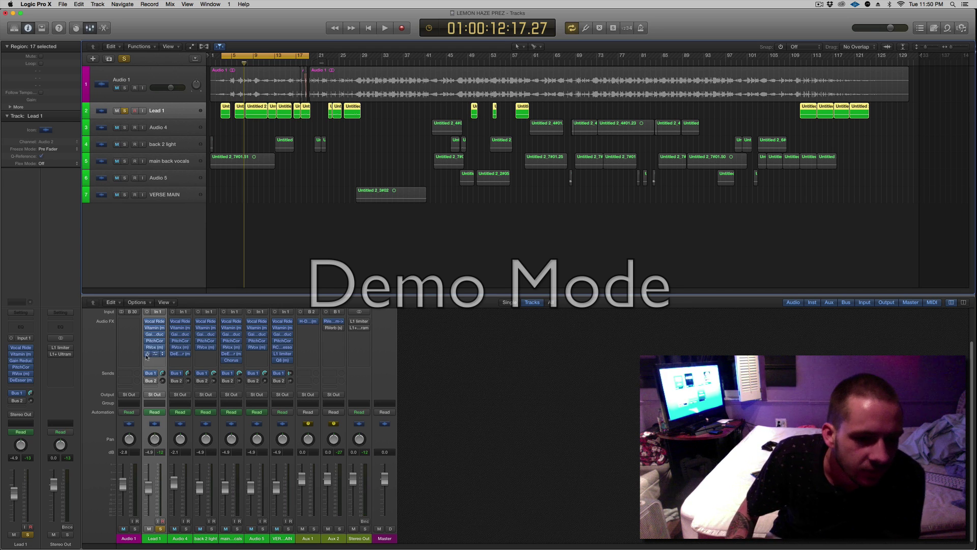
Inspect Vocal Rider Live on Lead 1, switch its automation to Write and back to Read, and close it
left_click(154, 321)
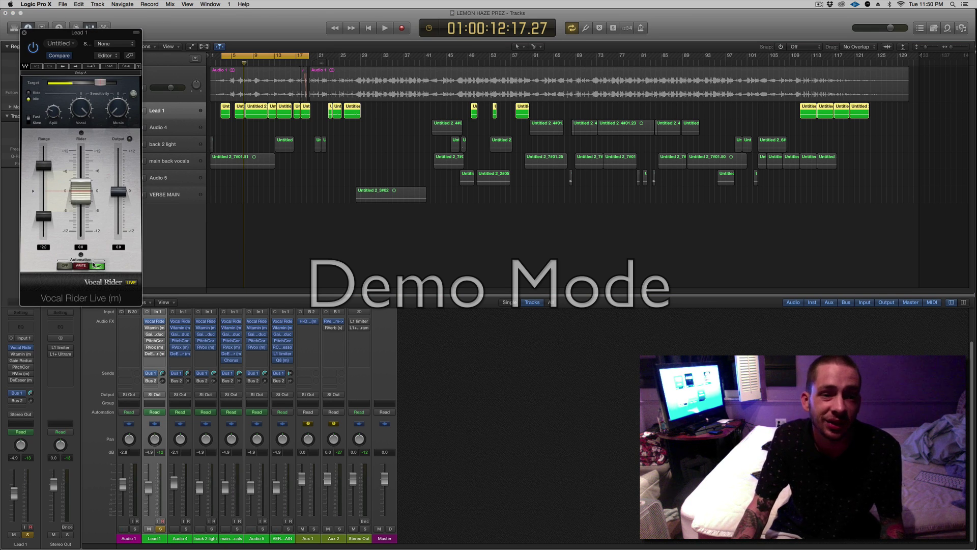
left_click(86, 266)
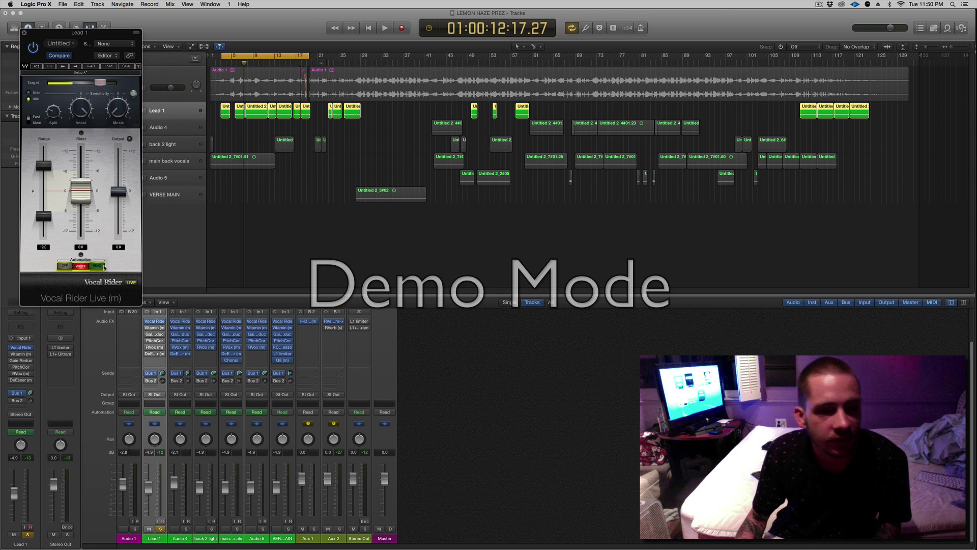
left_click(98, 266)
mouse_move(91, 107)
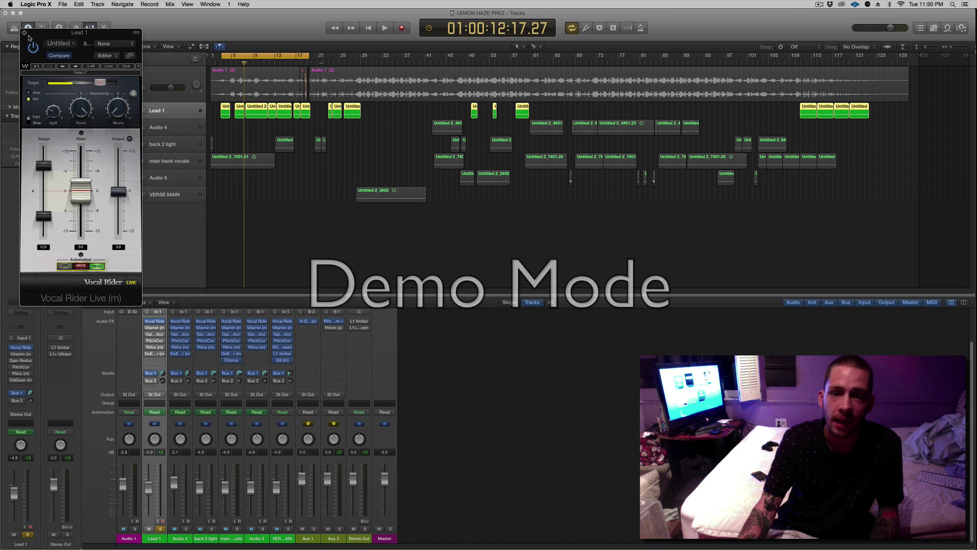
left_click(24, 32)
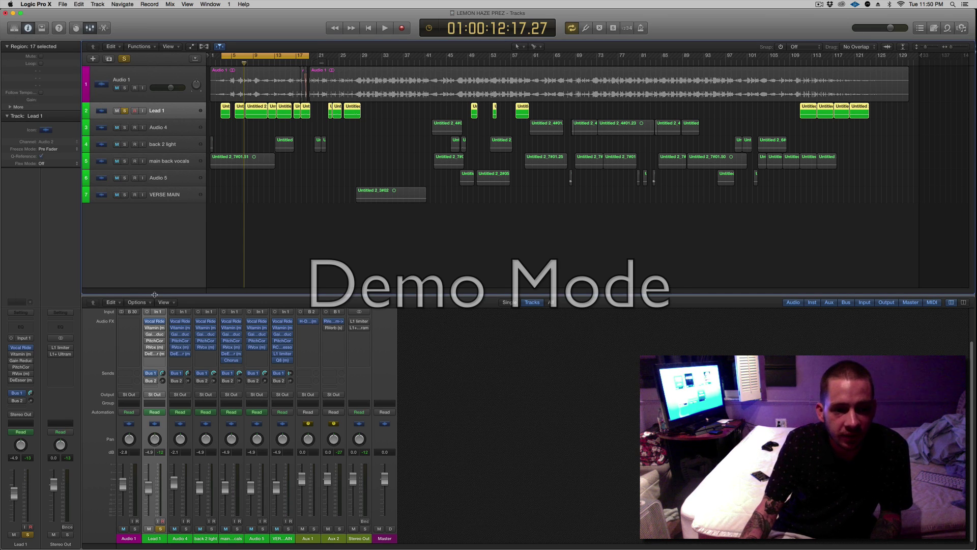
left_click(155, 321)
left_click(155, 321)
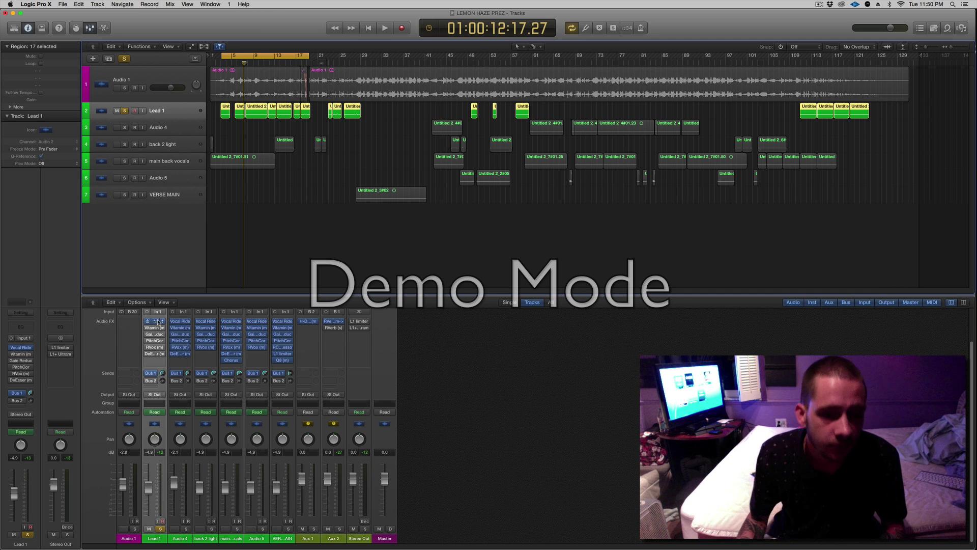
Open the Vitamin plug-in on Lead 1, place it beside the channel strips, enable it and start playback
left_click(159, 329)
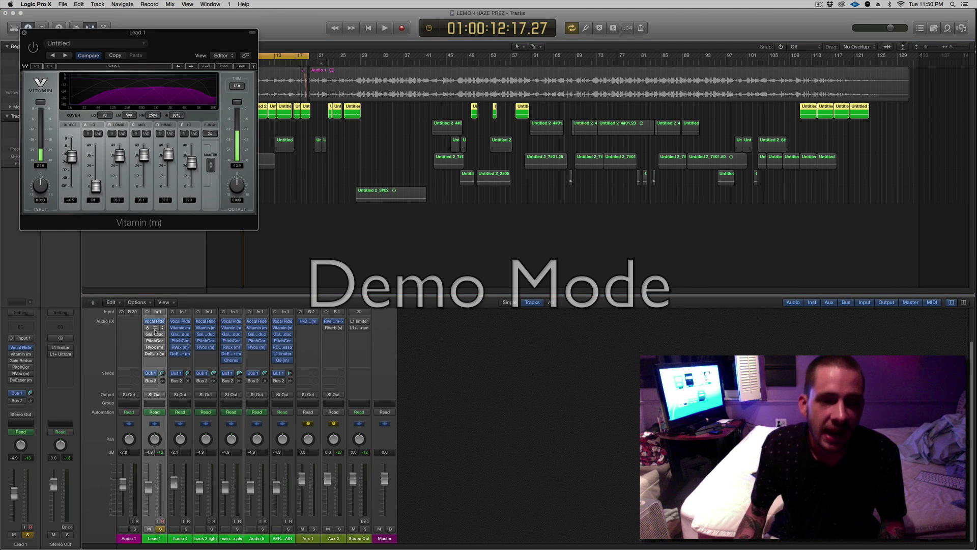
left_click_drag(177, 46, 559, 294)
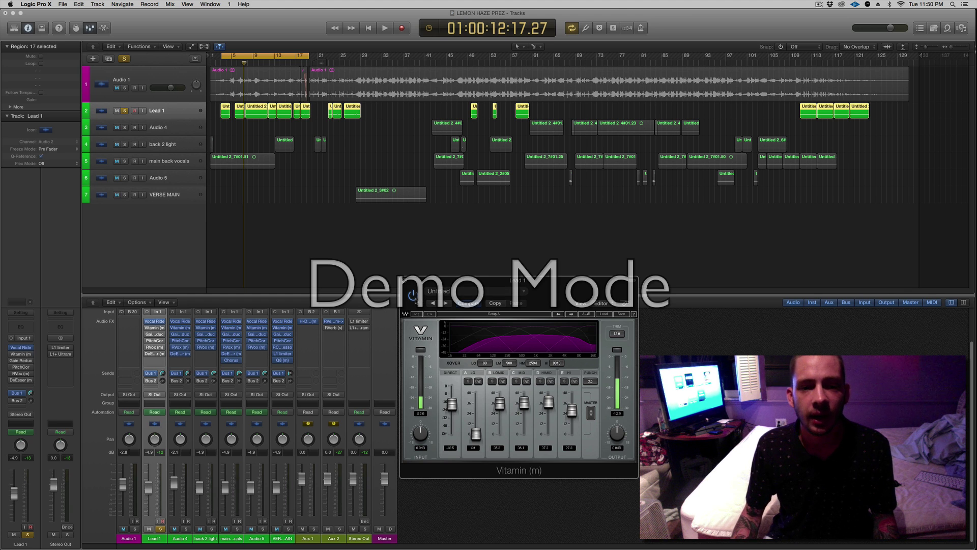
key("space")
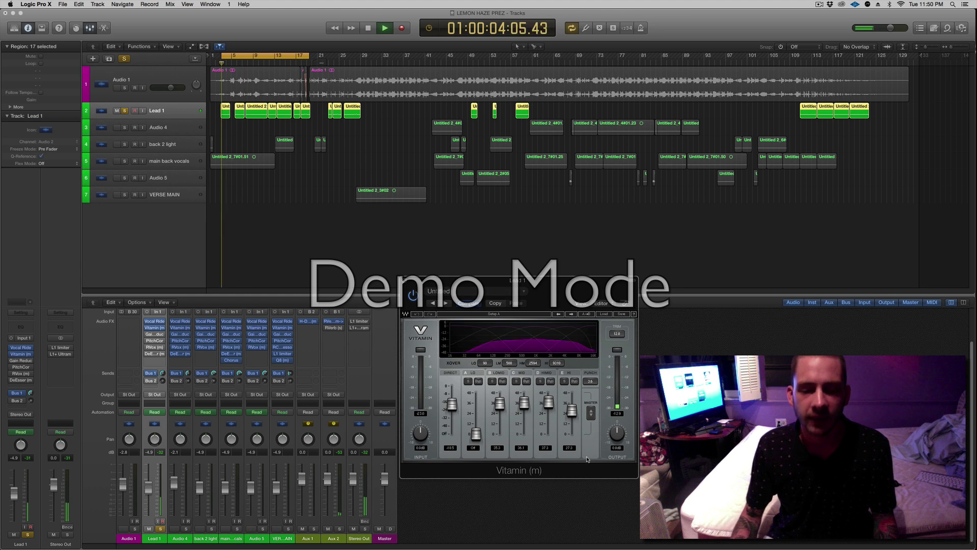
Audition Vitamin's low, low-mid, mid, high-mid and high bands using their solos, check the Punch control, and close the plug-in
left_click(469, 381)
left_click(492, 382)
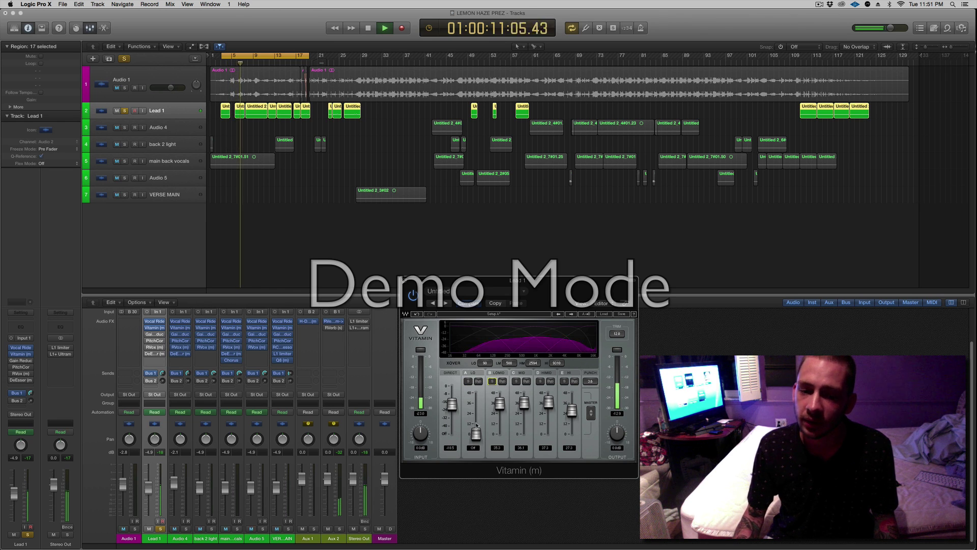
left_click(516, 382)
left_click(541, 381)
left_click(564, 382)
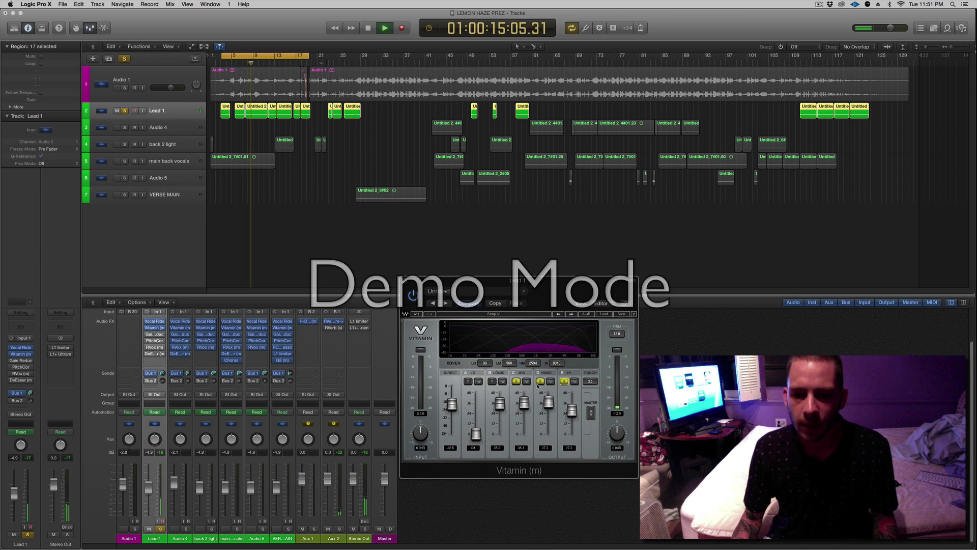
left_click(541, 382)
left_click(516, 382)
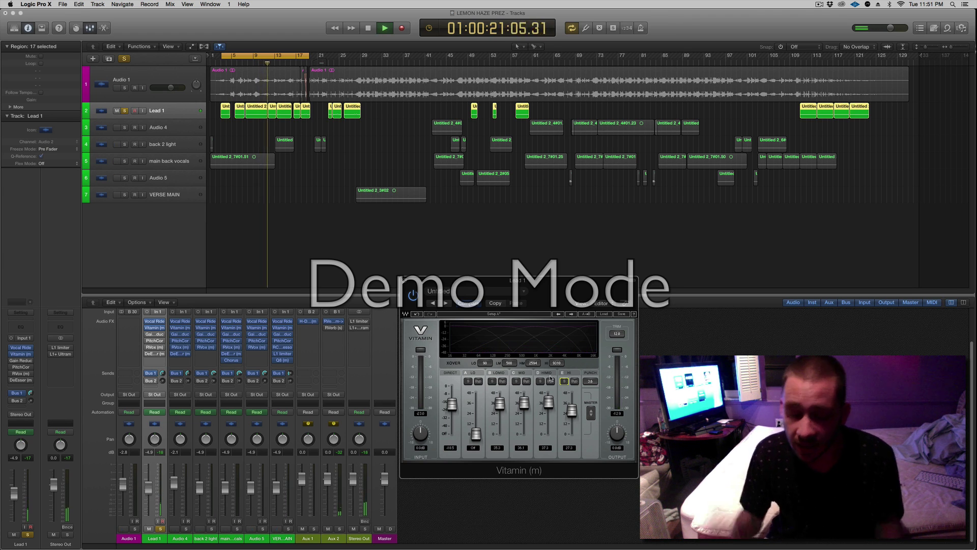
left_click(590, 381)
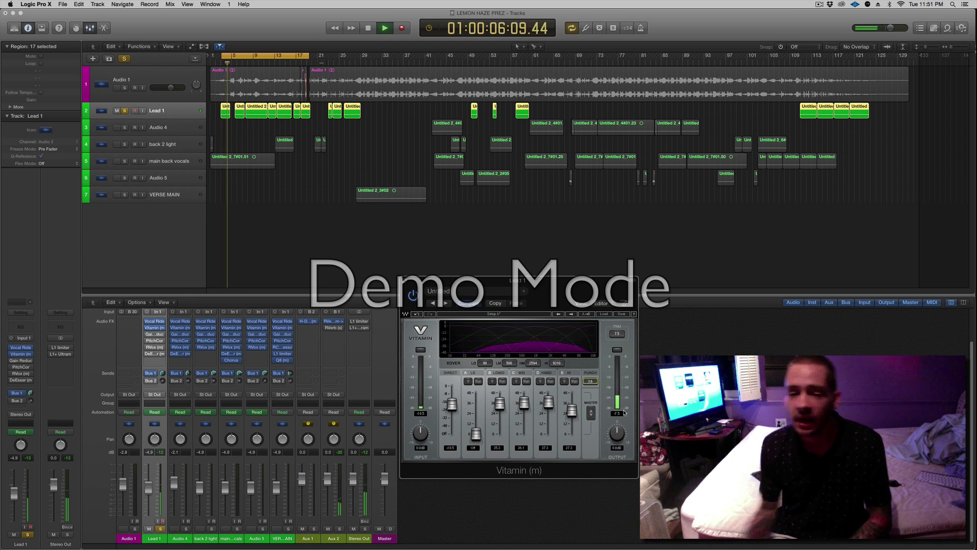
left_click(405, 282)
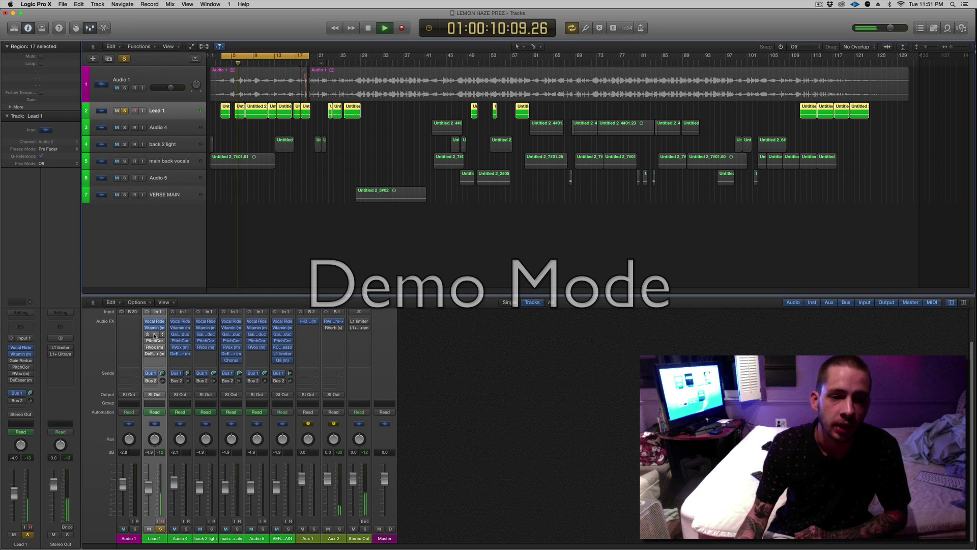
Open the Gain Reduction plug-in on Lead 1, place it clear of the mixer strips, and enable it
left_click(154, 335)
left_click_drag(98, 37, 520, 185)
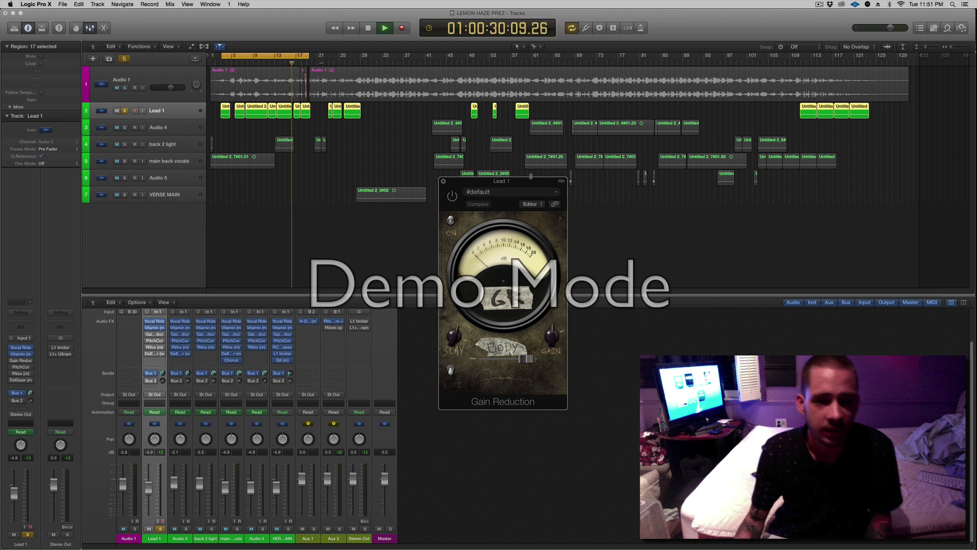
left_click(451, 196)
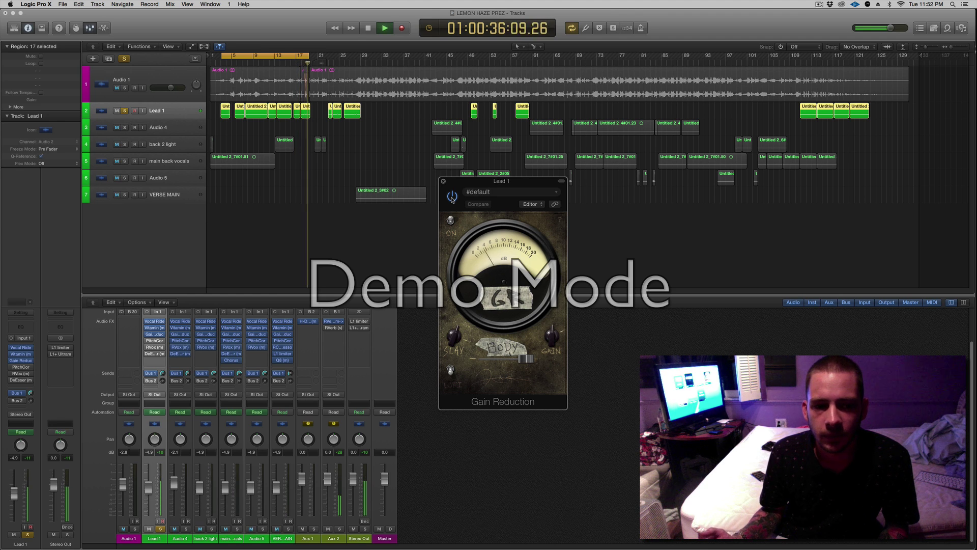
Audition the Gain Reduction plug-in on the soloed Lead 1 track by starting and stopping playback of the cycled section
key("space")
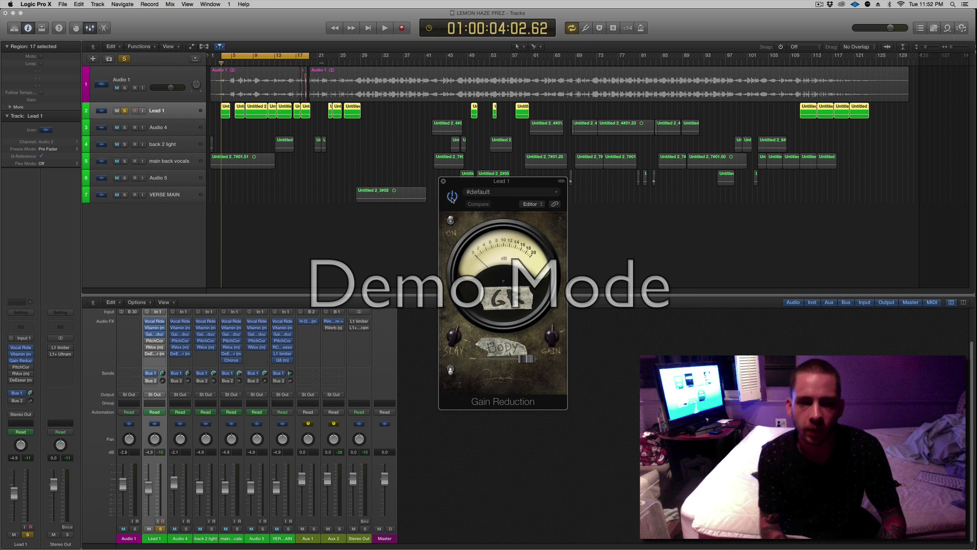
key("space")
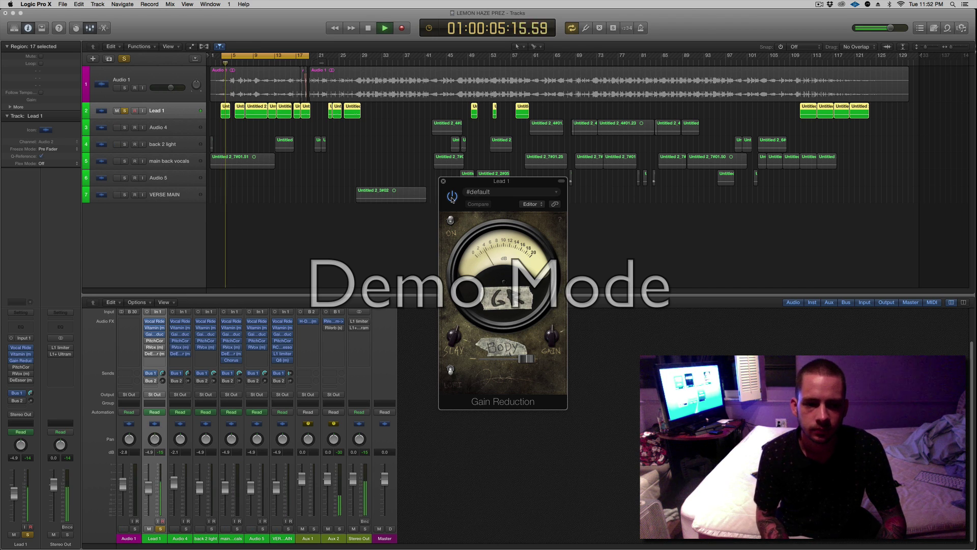
key("space")
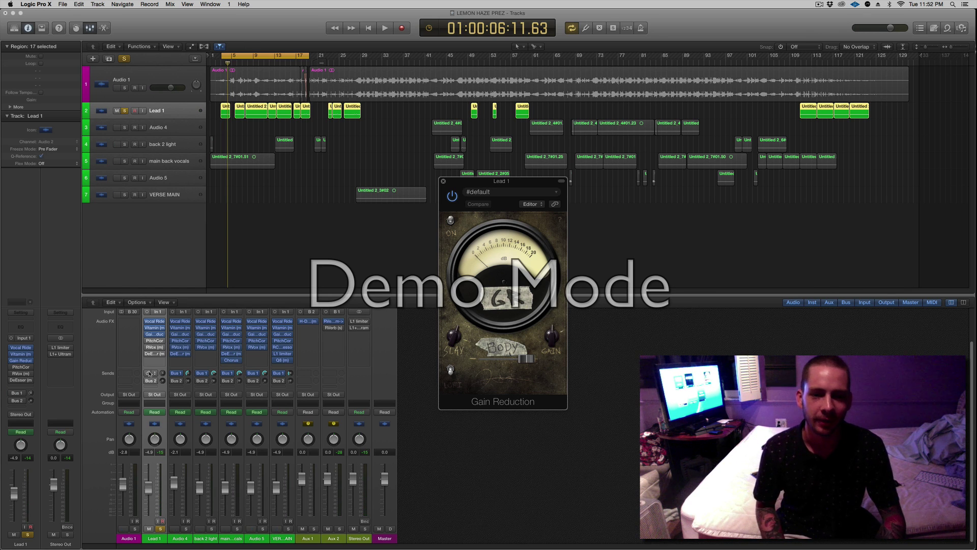
key("space")
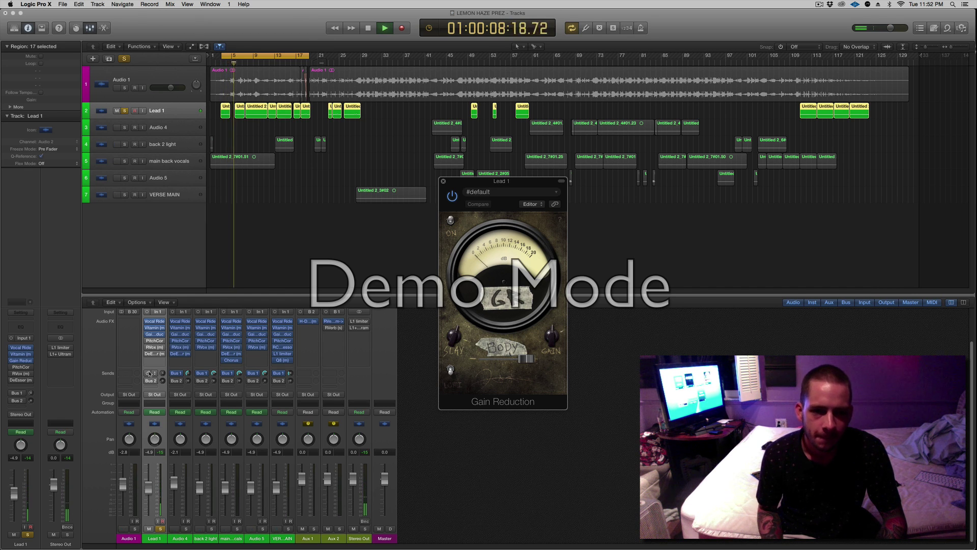
key("space")
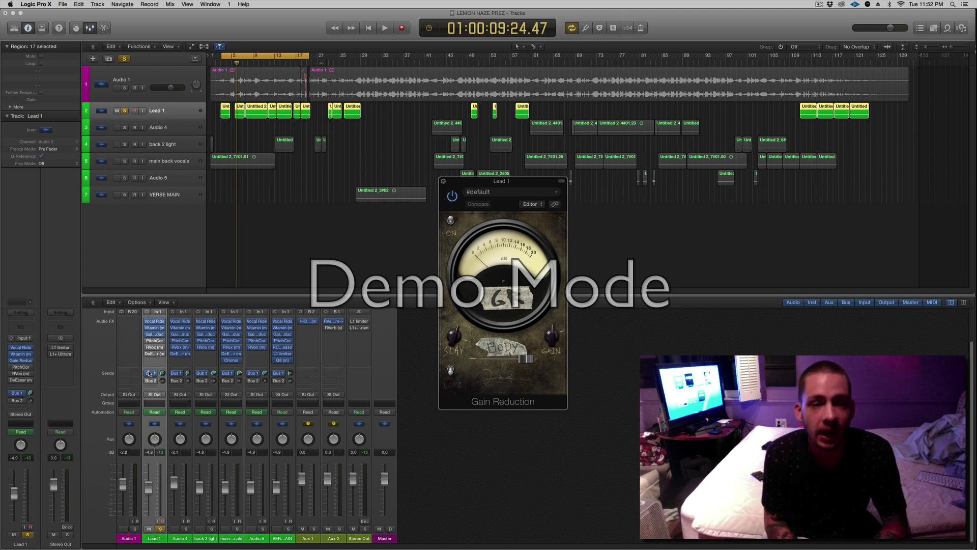
key("space")
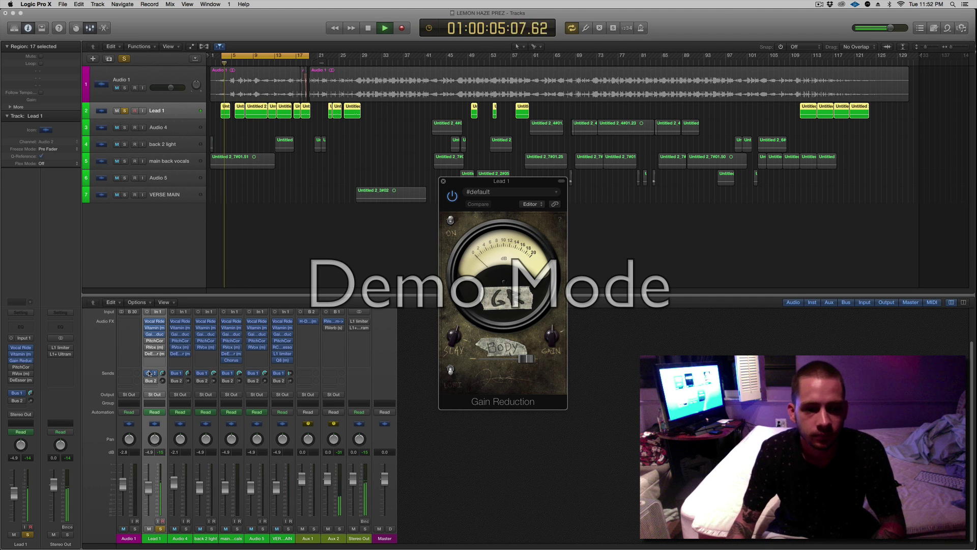
key("space")
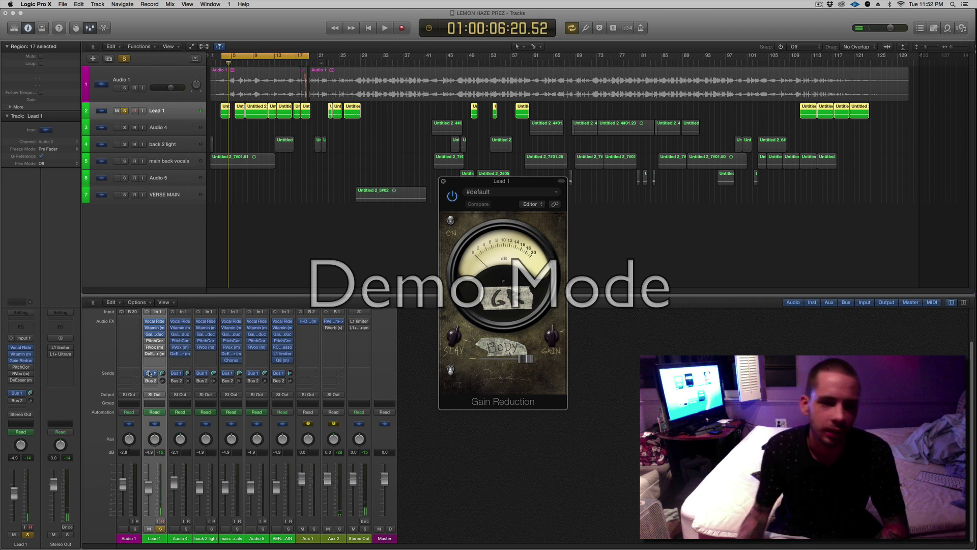
Open Pitch Correction on Lead 1, place it clear of the channel strips, and briefly inspect the RVerb plug-in on Aux 2
mouse_move(154, 341)
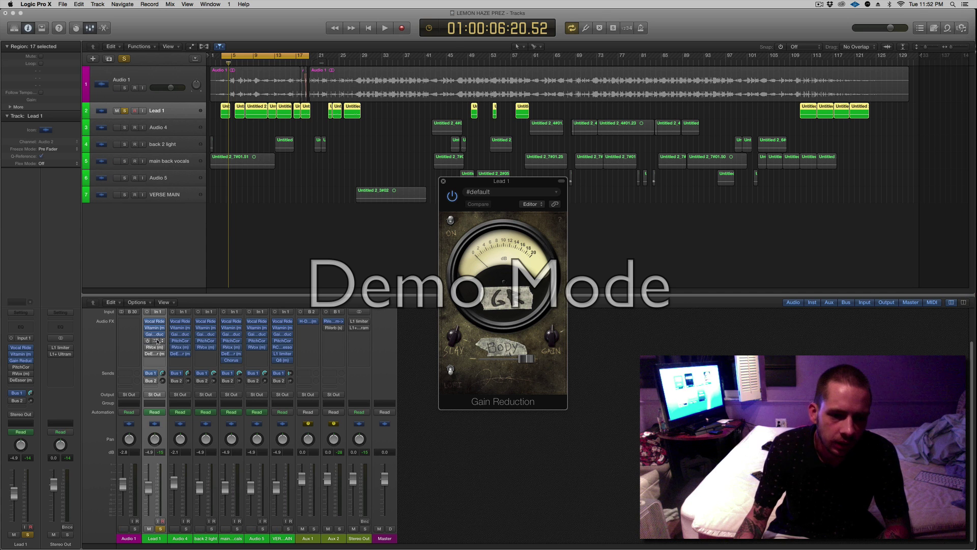
left_click(151, 340)
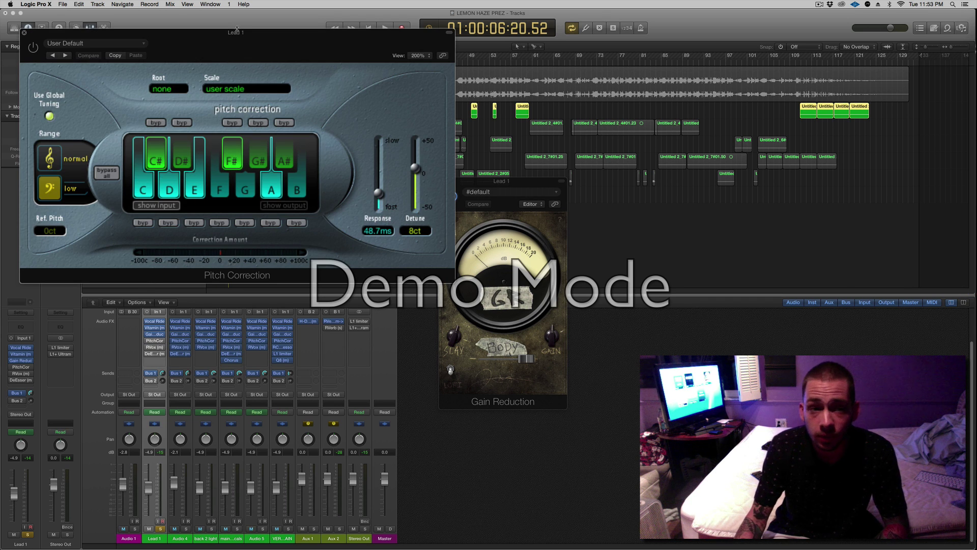
left_click_drag(215, 49, 656, 343)
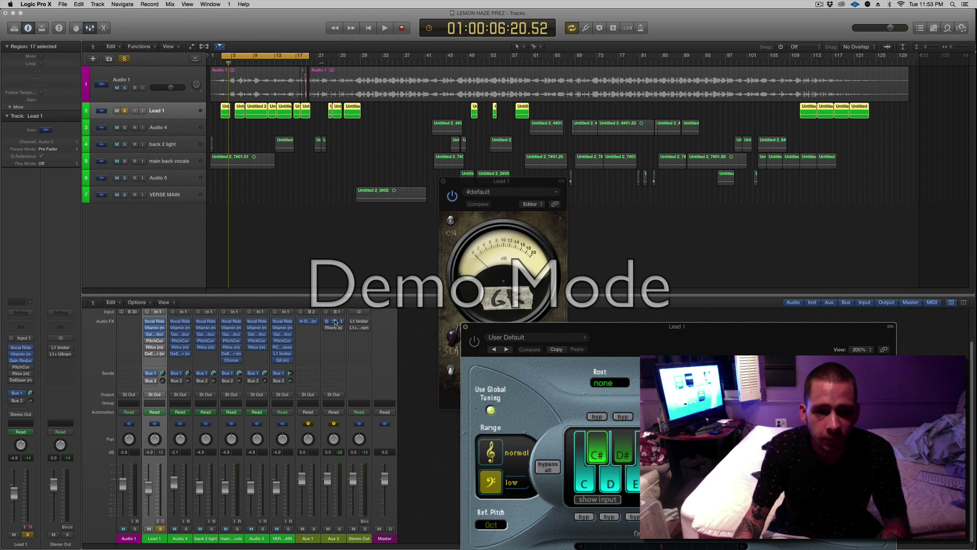
left_click(334, 322)
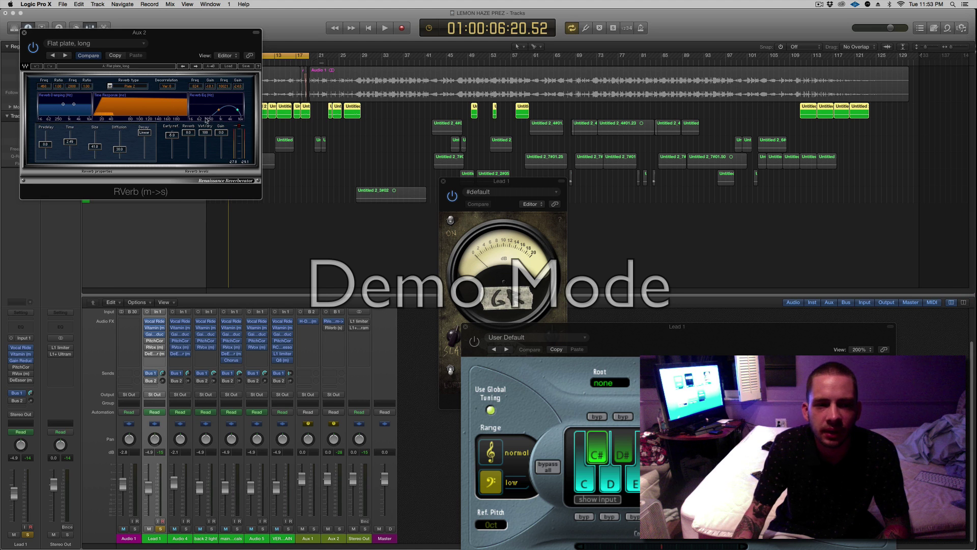
left_click(24, 32)
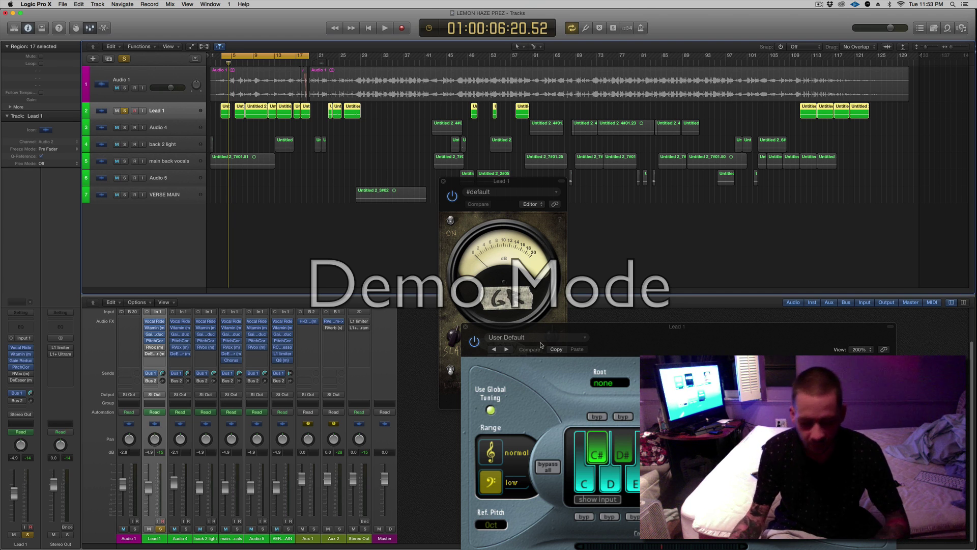
Enable Pitch Correction and audition it on Lead 1 during playback, and close the Pitch Correction and Gain Reduction windows
key("space")
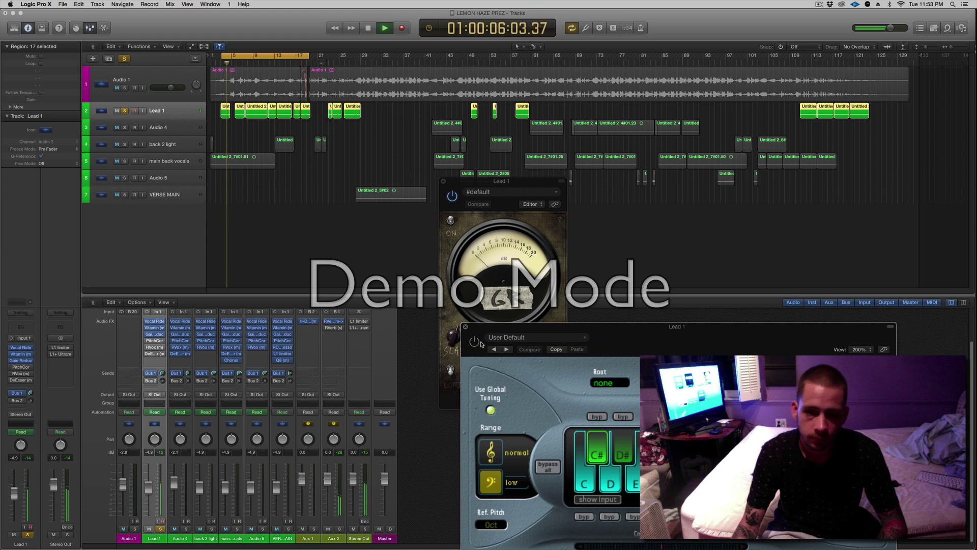
key("space")
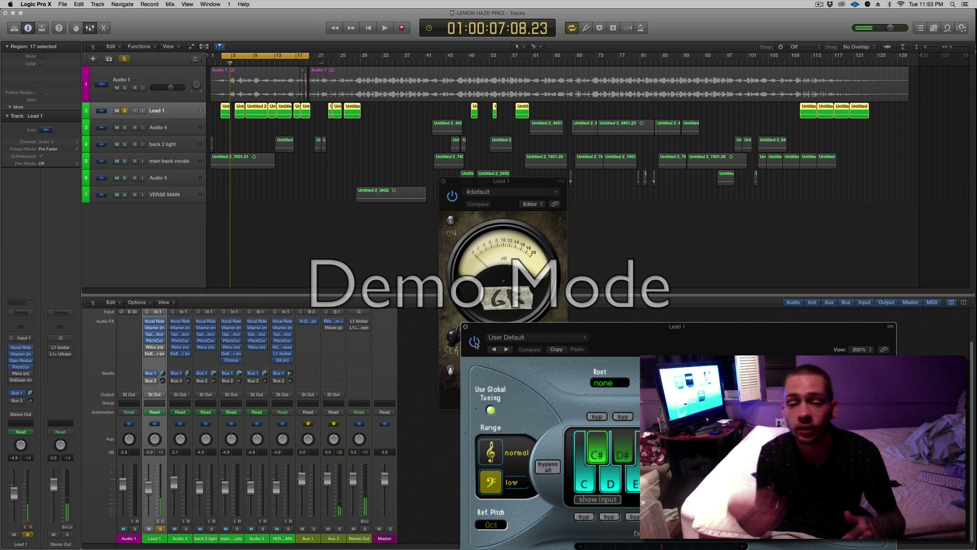
key("space")
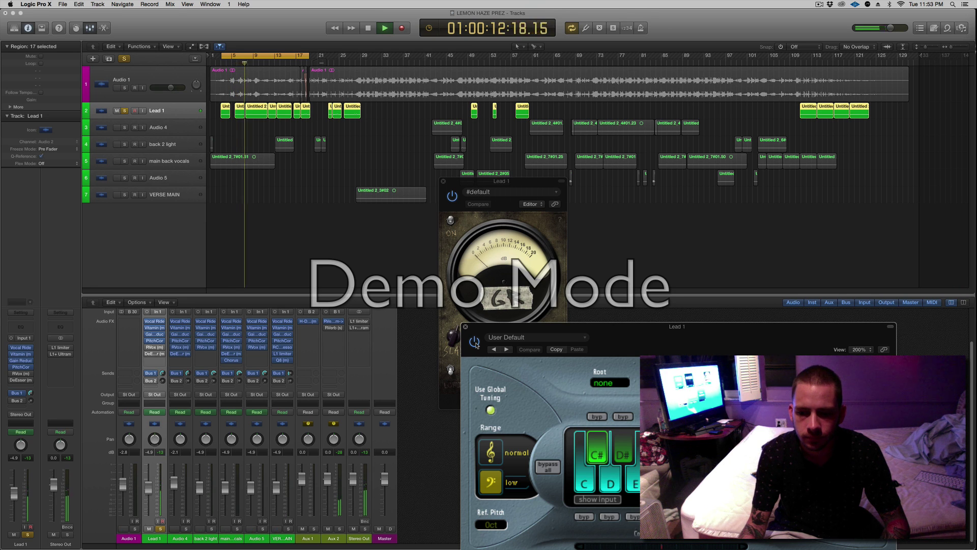
key("space")
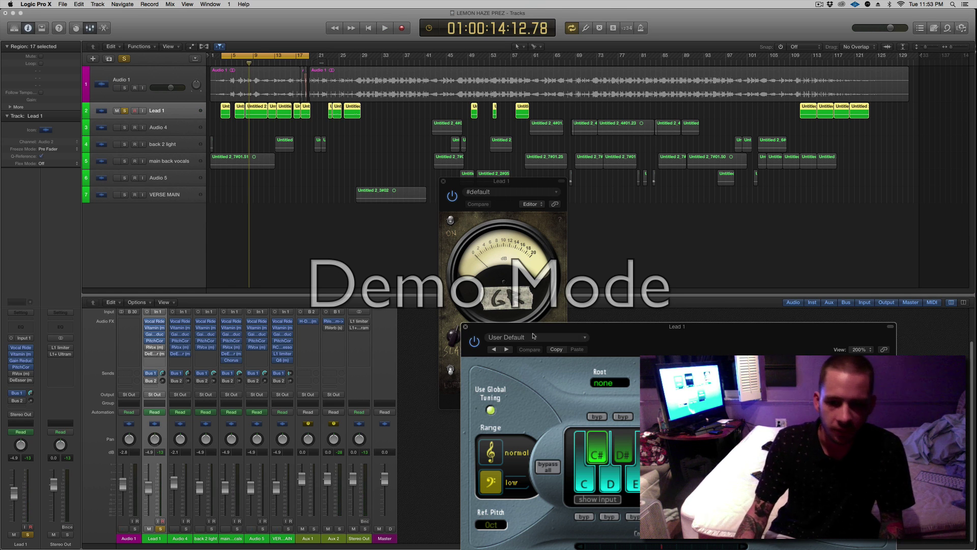
left_click(465, 327)
left_click(443, 182)
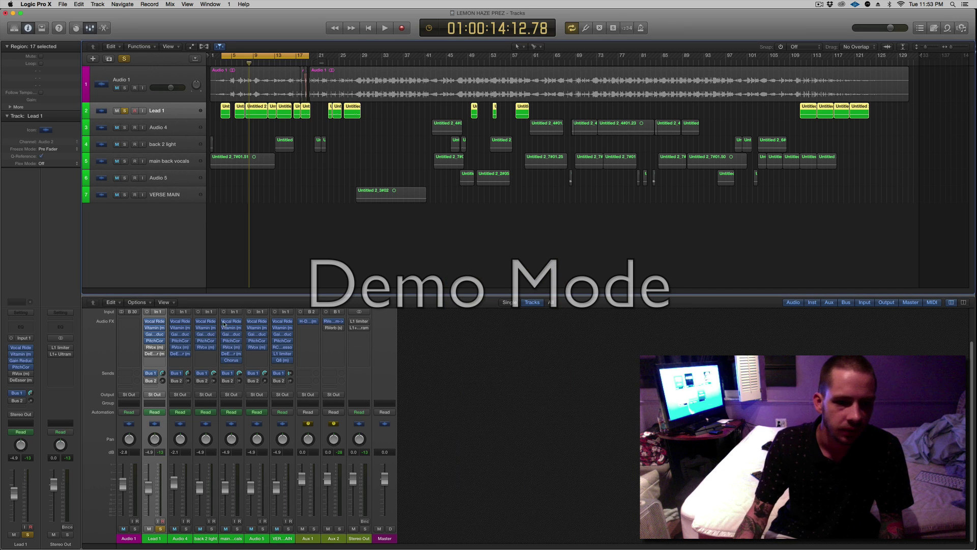
Reopen Vocal Rider Live and Vitamin from Lead 1 and arrange them side by side above the mixer
left_click(155, 321)
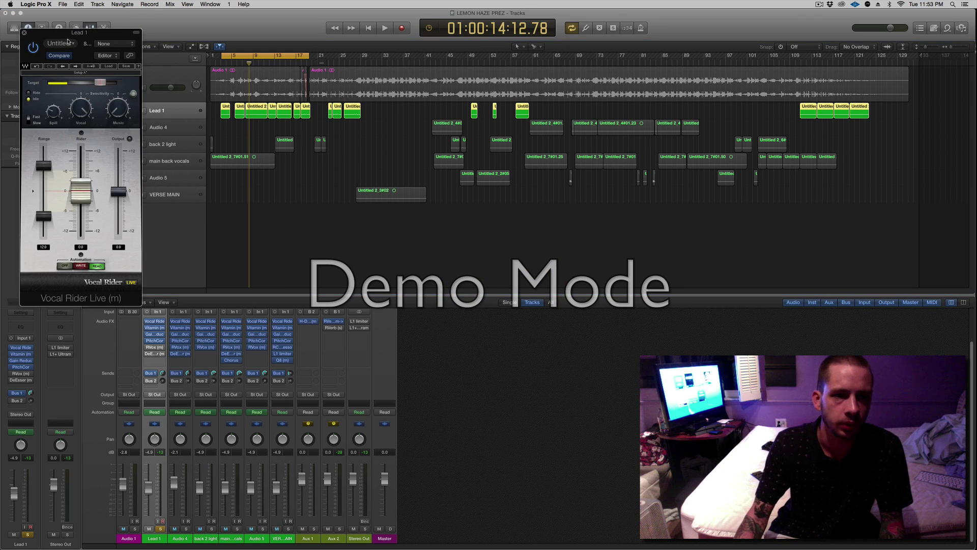
left_click_drag(60, 23, 54, 20)
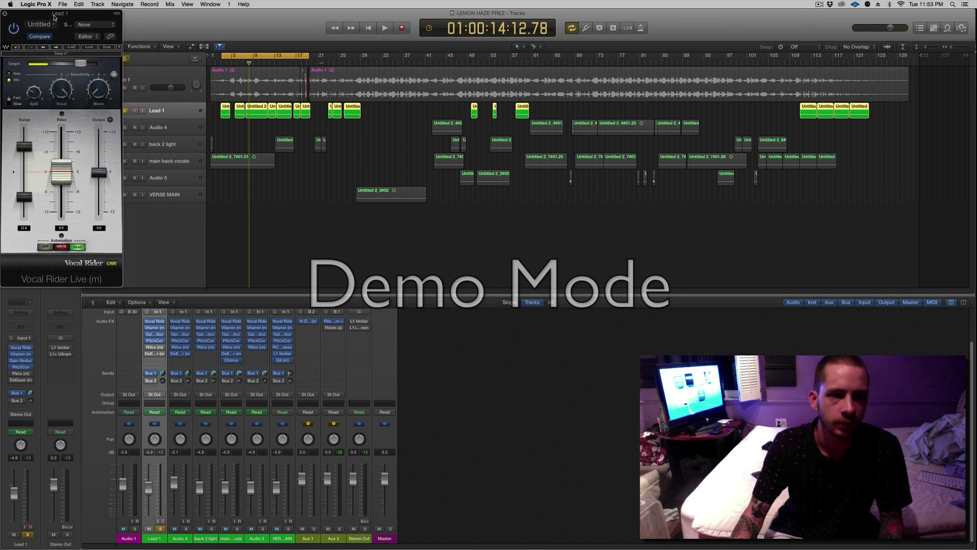
left_click(156, 327)
left_click_drag(462, 286, 185, 19)
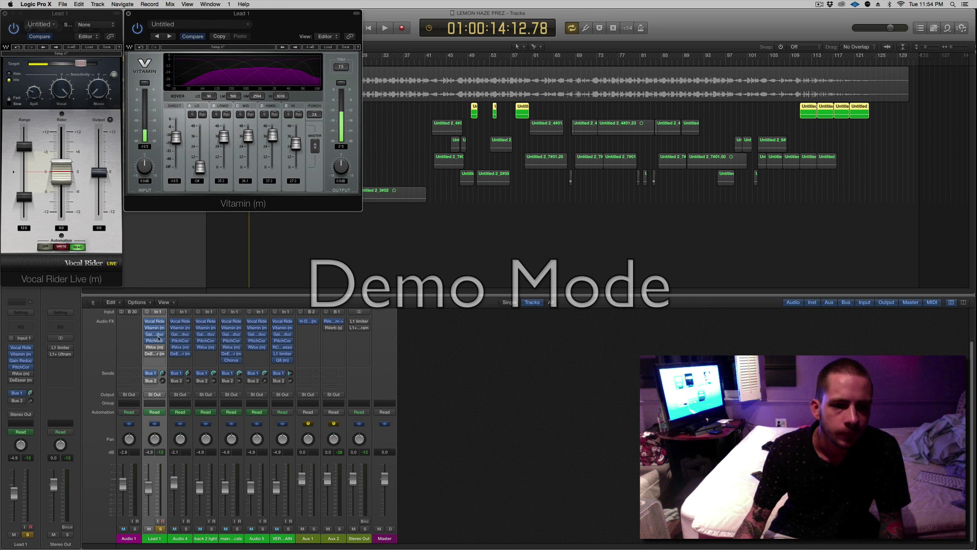
Open Gain Reduction and Pitch Correction from Lead 1 and line them up in the same row beside Vitamin
left_click(157, 334)
left_click_drag(504, 186, 431, 16)
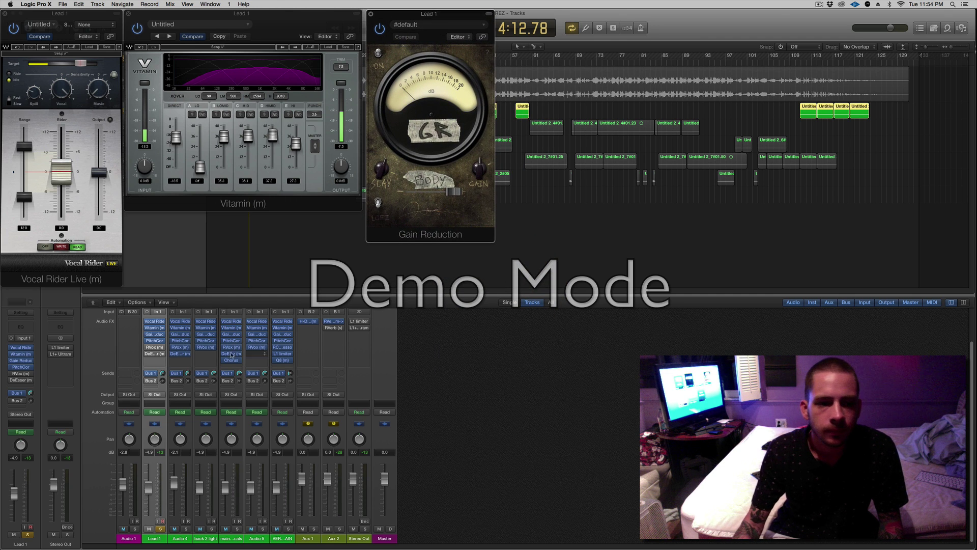
left_click(155, 341)
left_click_drag(645, 340, 686, 28)
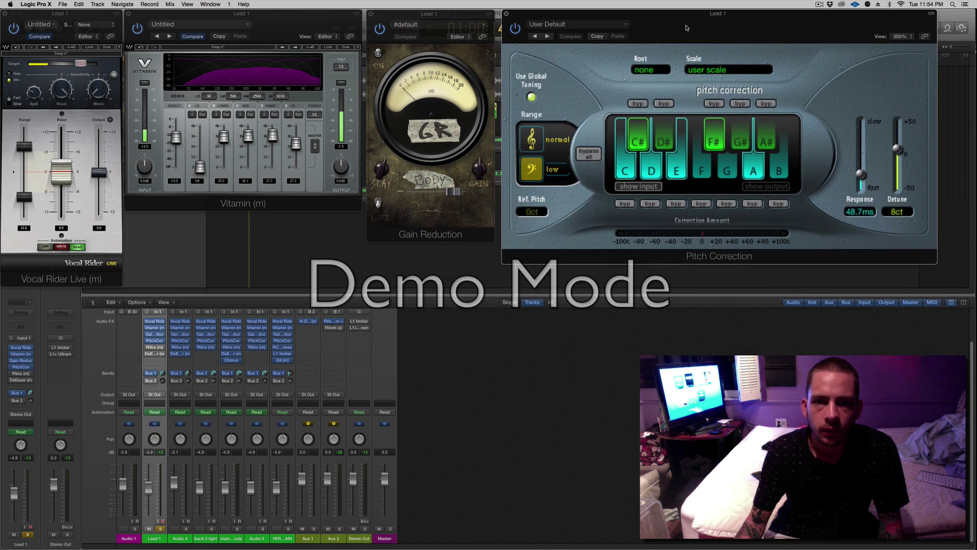
Open RVox and DeEsser from Lead 1, enable both, and place them next to each other below the row of other plug-ins
left_click(155, 347)
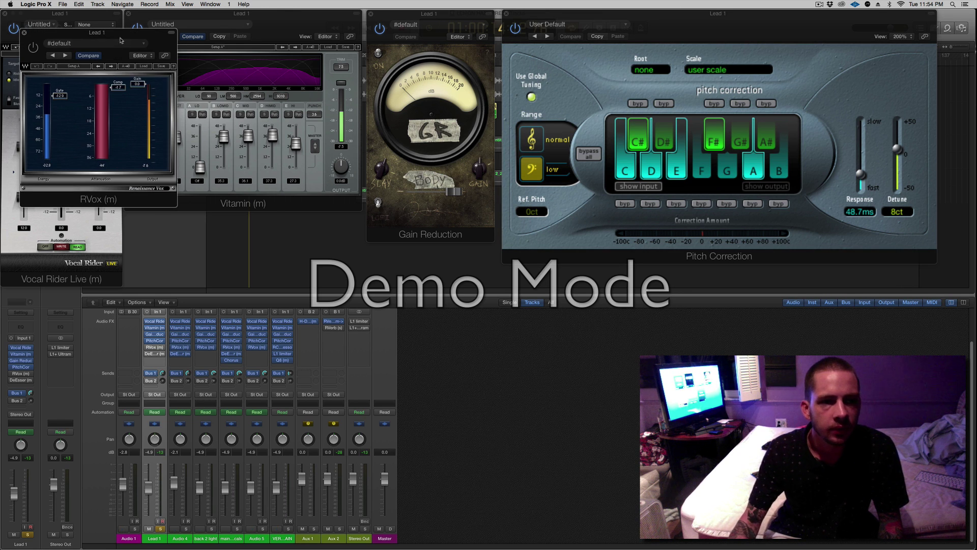
left_click_drag(120, 41, 450, 345)
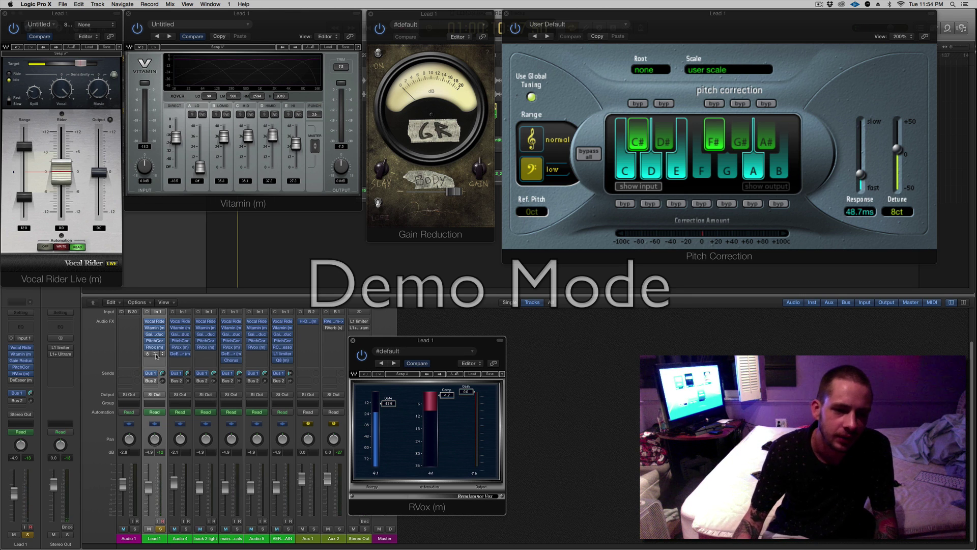
left_click(155, 353)
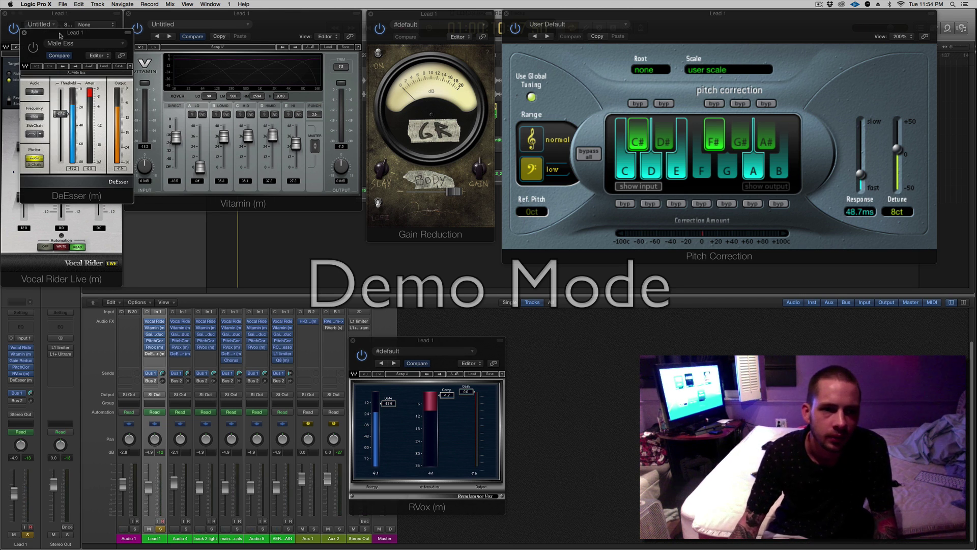
left_click(526, 328)
left_click_drag(461, 353, 255, 295)
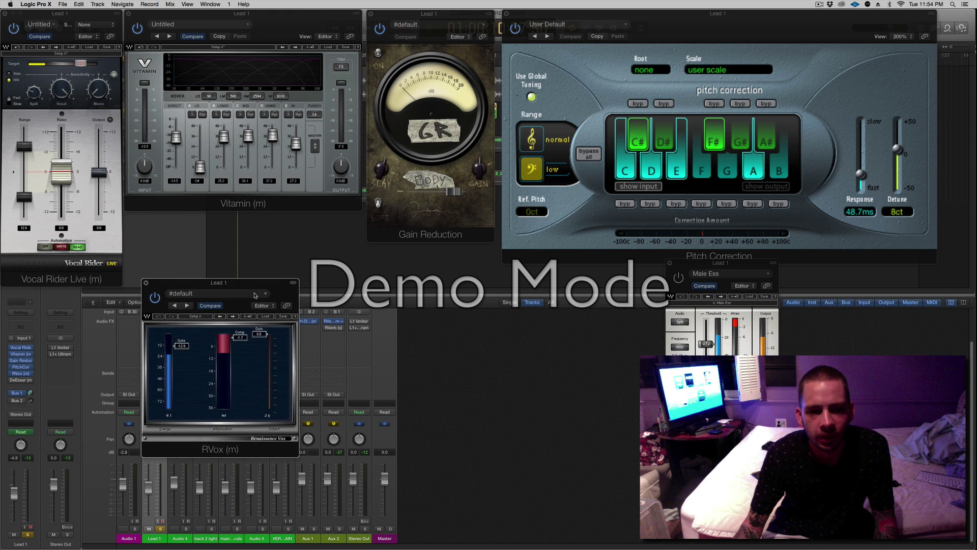
left_click_drag(715, 264, 427, 297)
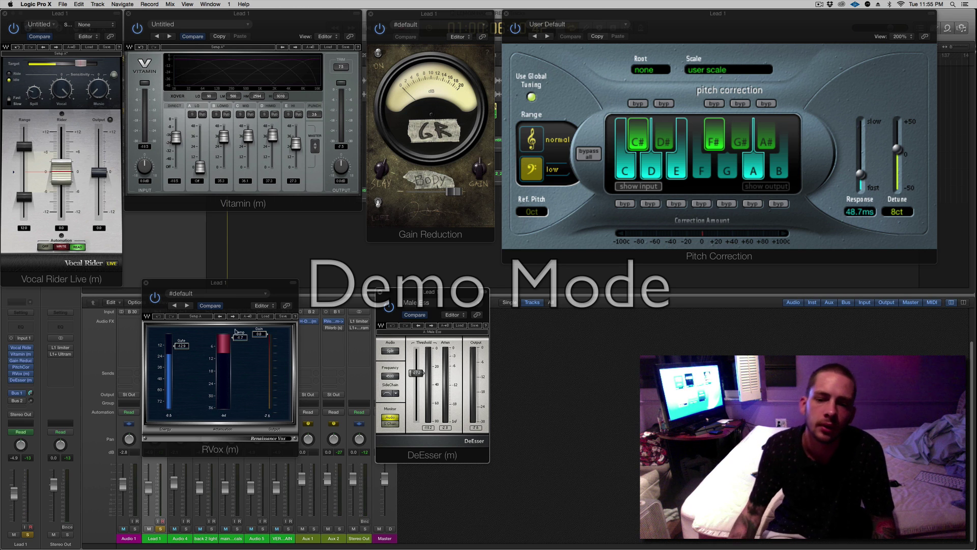
Review the open Vitamin, Vocal Rider Live, Gain Reduction and Pitch Correction windows by bringing each into focus
left_click(258, 18)
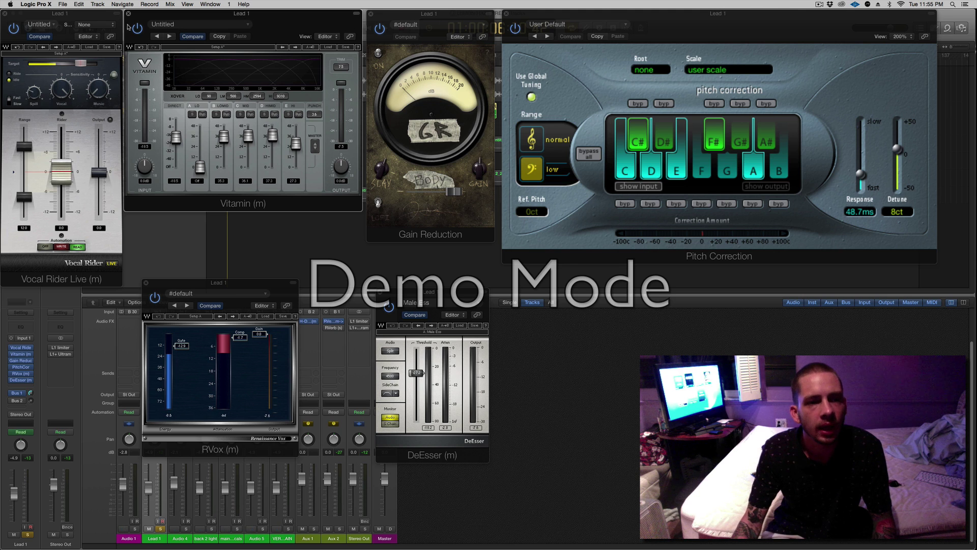
left_click(89, 19)
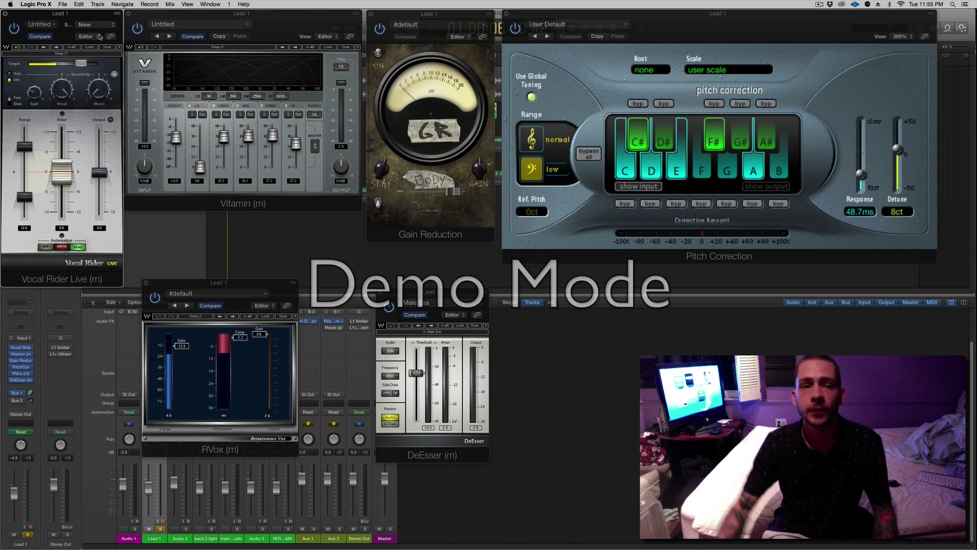
left_click(287, 29)
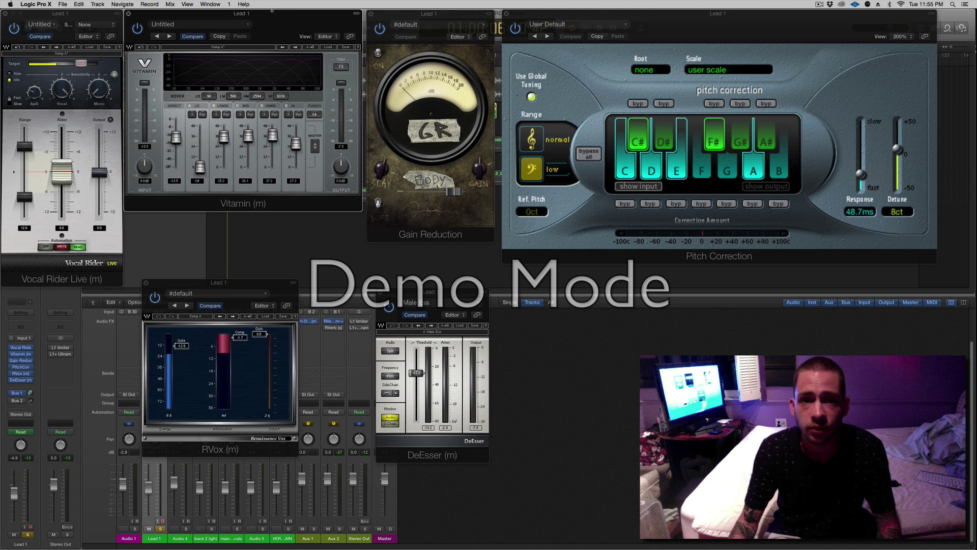
left_click(418, 18)
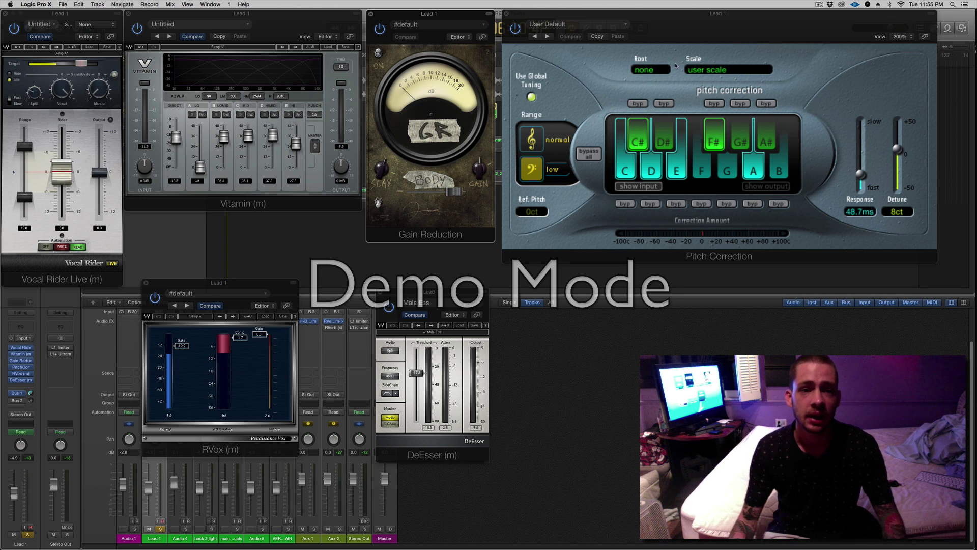
left_click(282, 185)
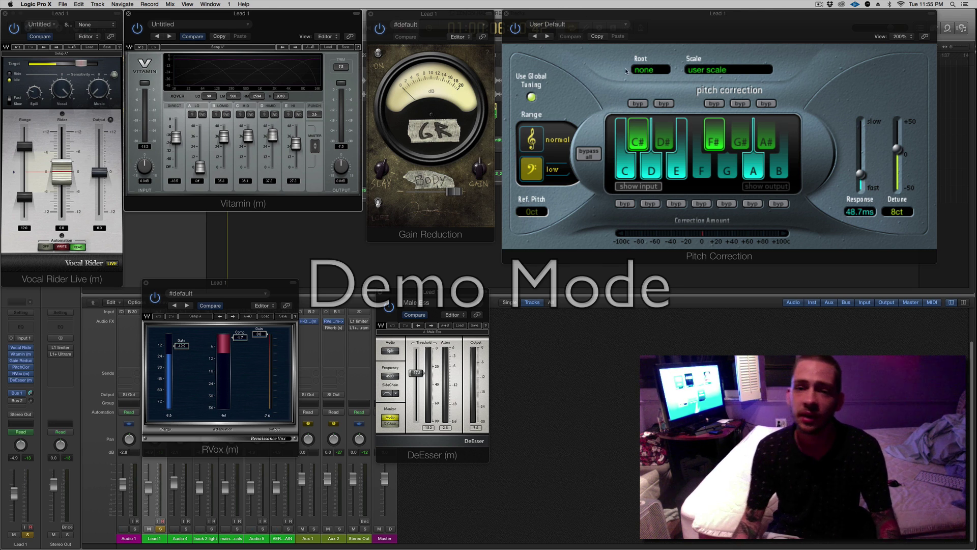
left_click(686, 40)
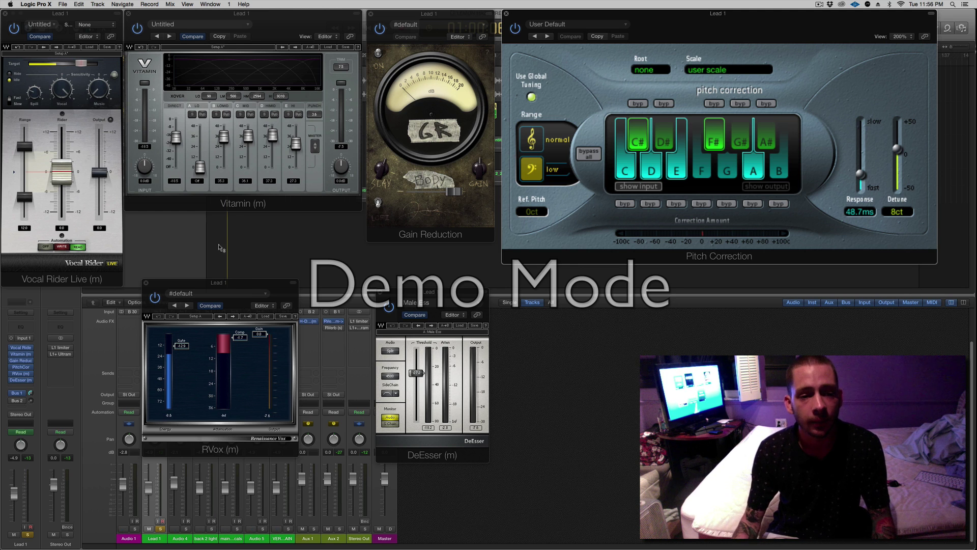
Move RVox and DeEsser up so they sit side by side directly beneath Vitamin and Gain Reduction
left_click(237, 285)
left_click_drag(239, 288, 243, 217)
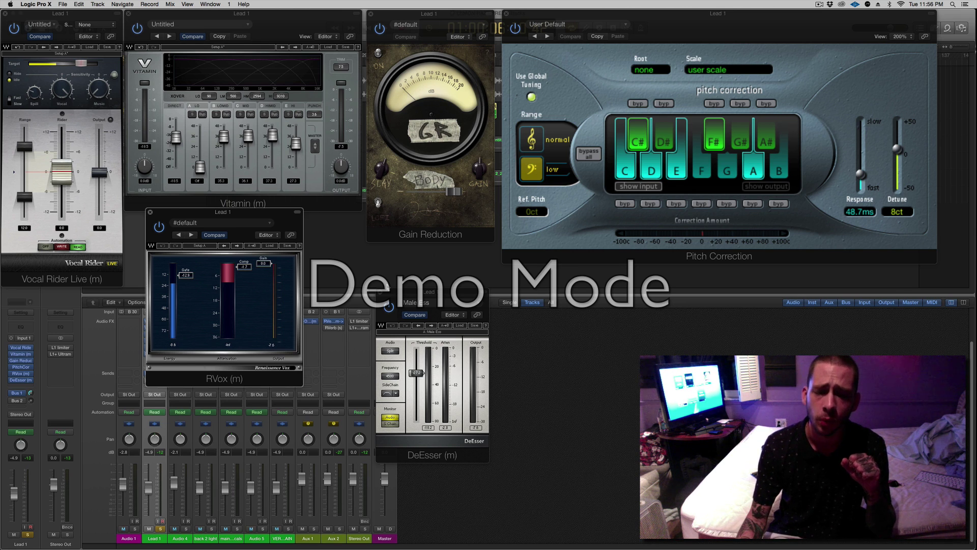
left_click_drag(425, 295, 358, 220)
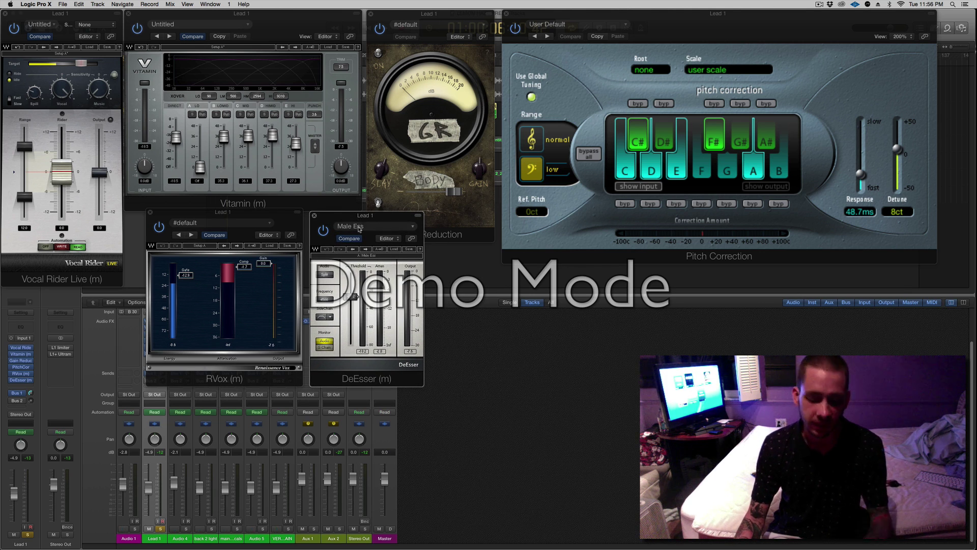
Play the soloed Lead 1 vocal through its full plug-in chain and add Audio 1 to the solo
key("space")
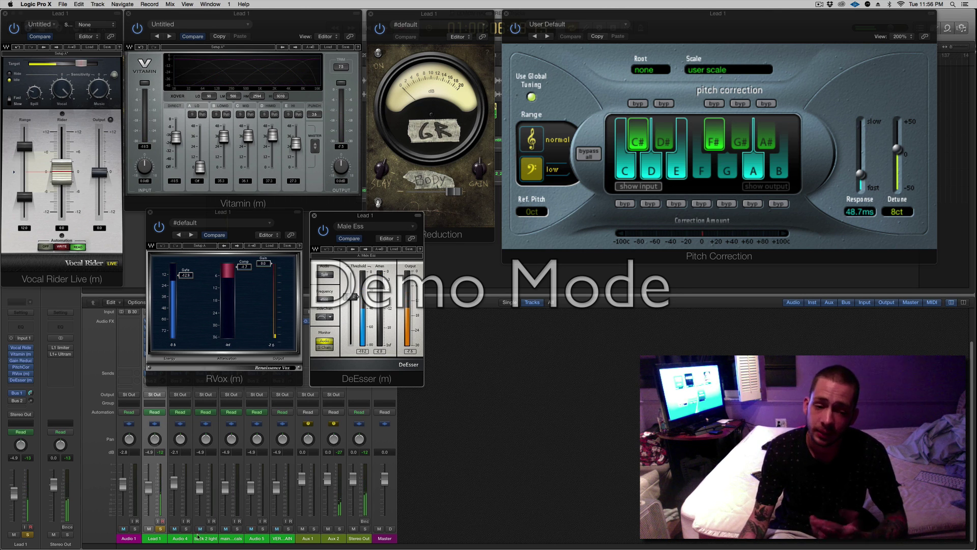
left_click(136, 530)
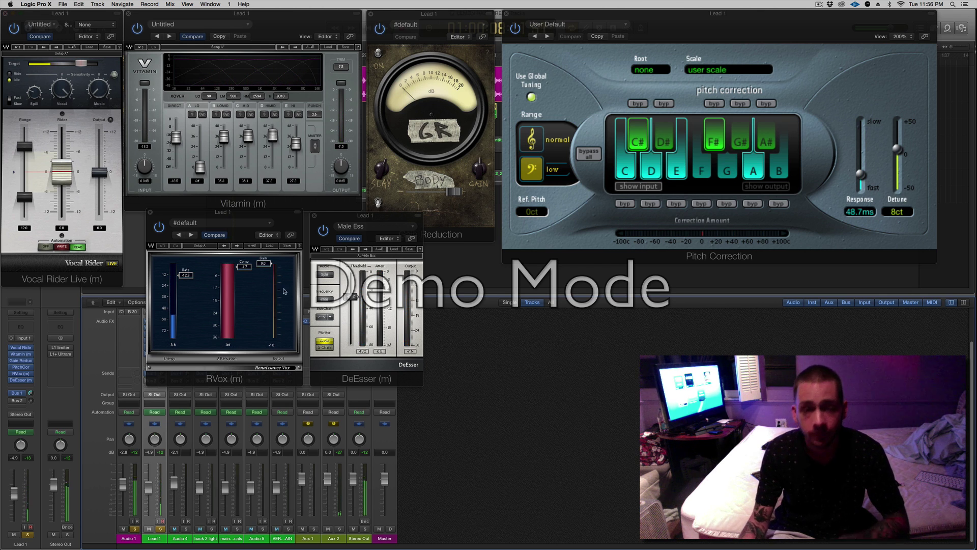
Close the DeEsser, RVox, Pitch Correction, Gain Reduction, Vitamin and Vocal Rider Live windows
left_click(315, 216)
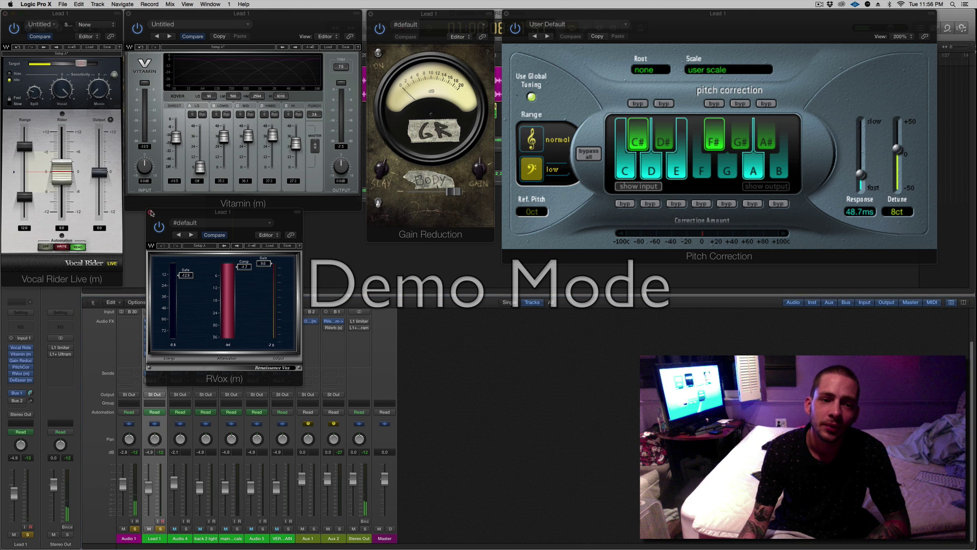
left_click(150, 213)
left_click(507, 14)
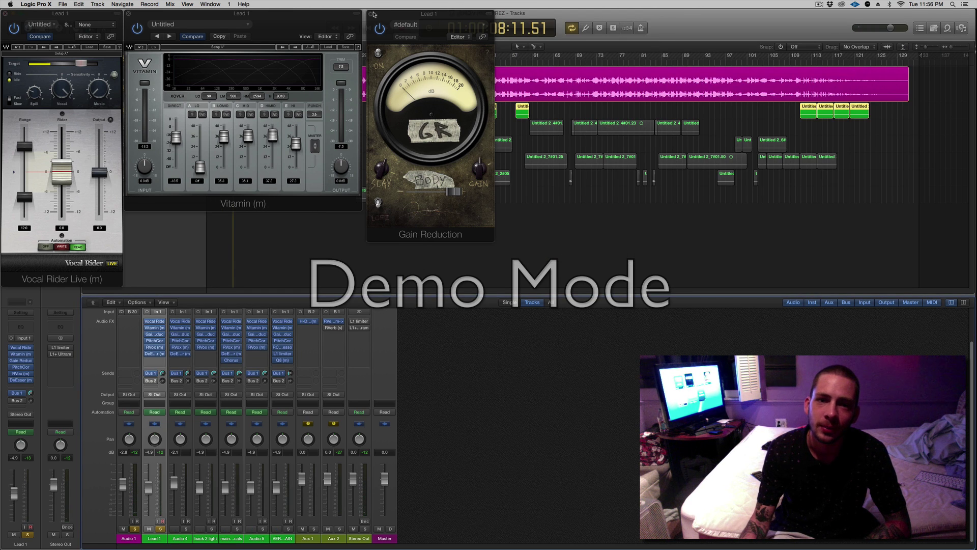
left_click(371, 14)
left_click(129, 14)
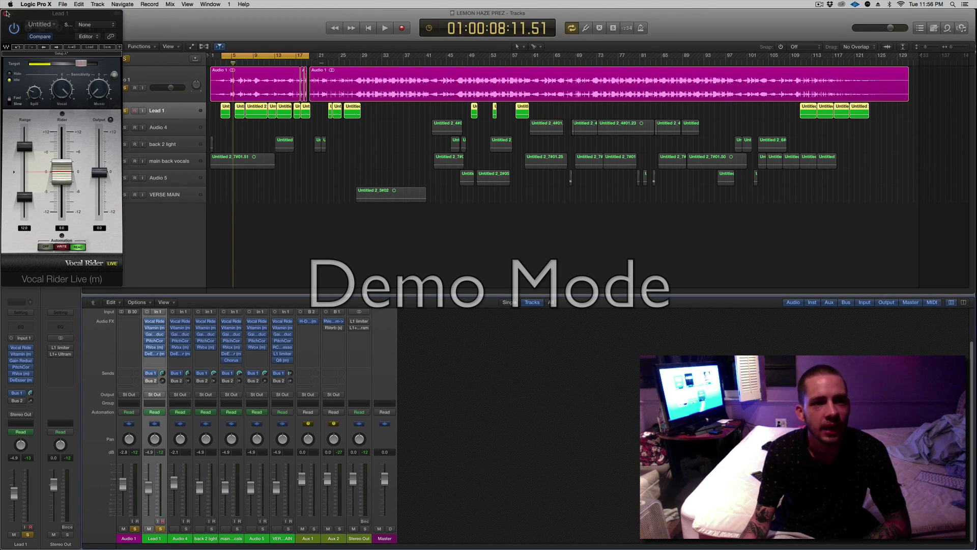
left_click(6, 14)
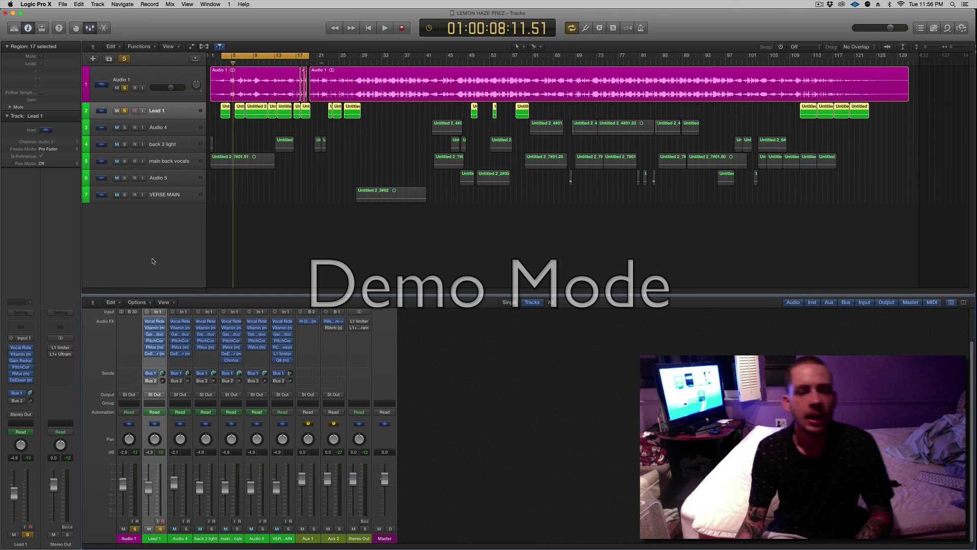
Unsolo Lead 1 and Audio 1 and turn off the cycle range
left_click(161, 530)
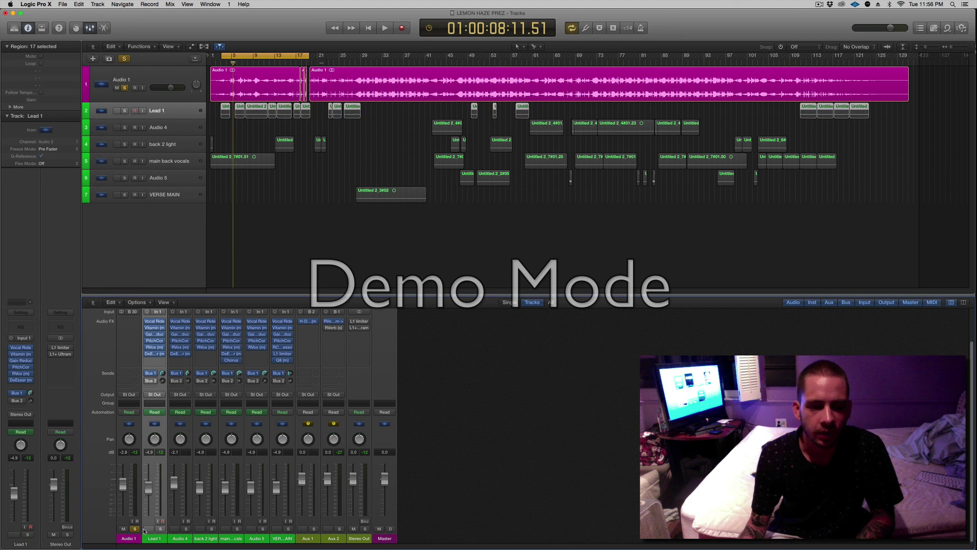
left_click(136, 529)
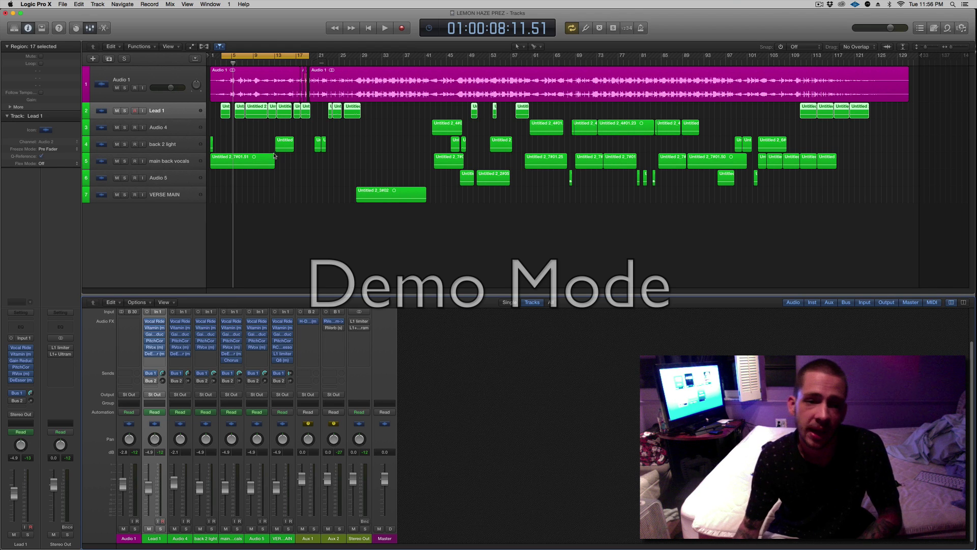
left_click(276, 55)
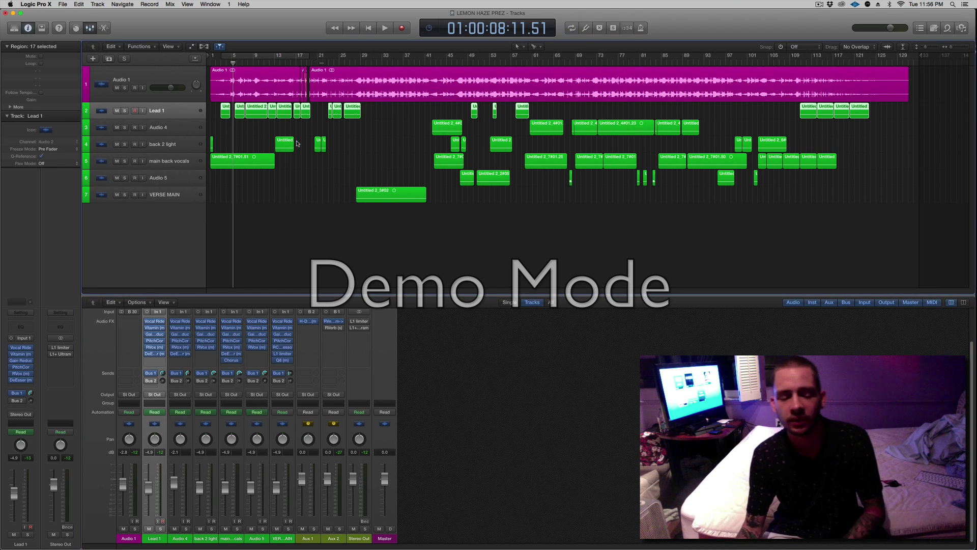
Play the full mix and move the main back vocals track directly beneath Lead 1
key("space")
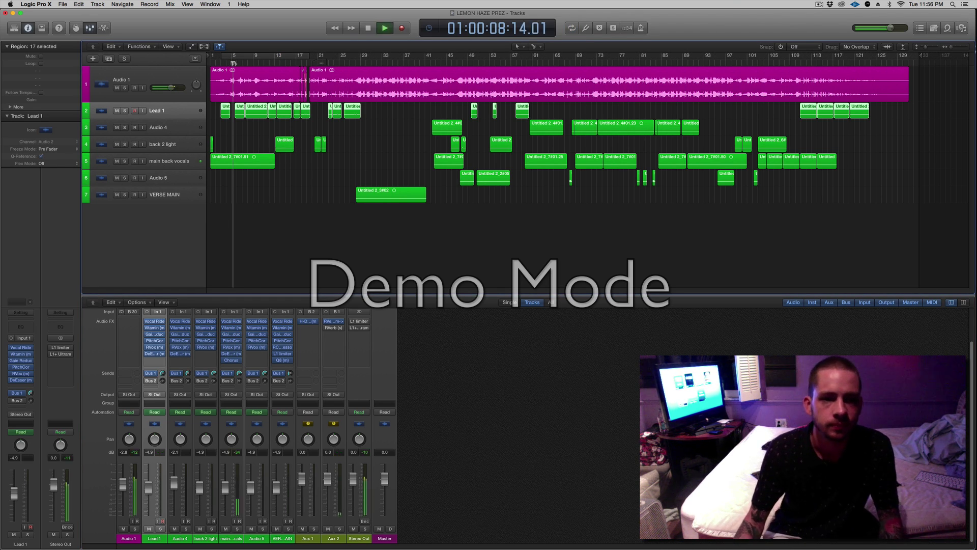
left_click(169, 161)
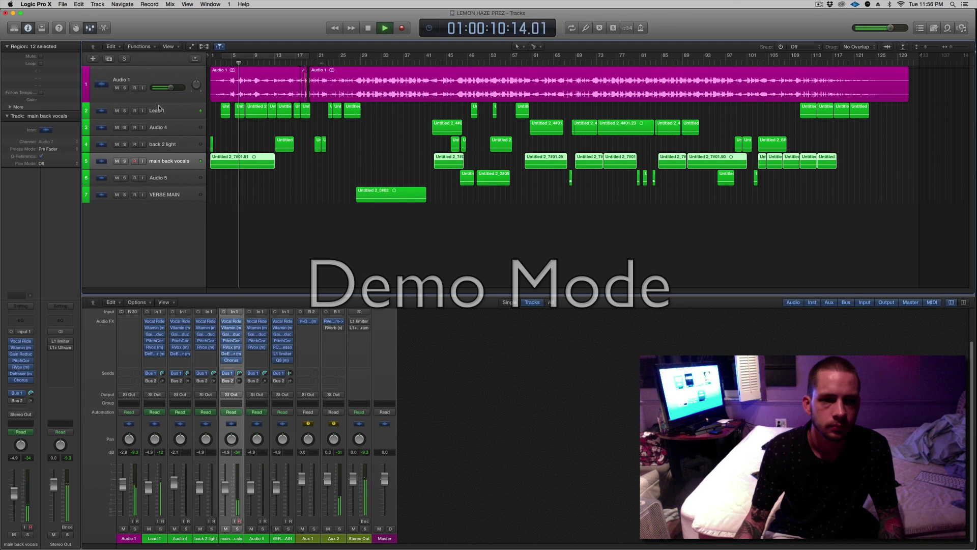
left_click(171, 111)
left_click(179, 162)
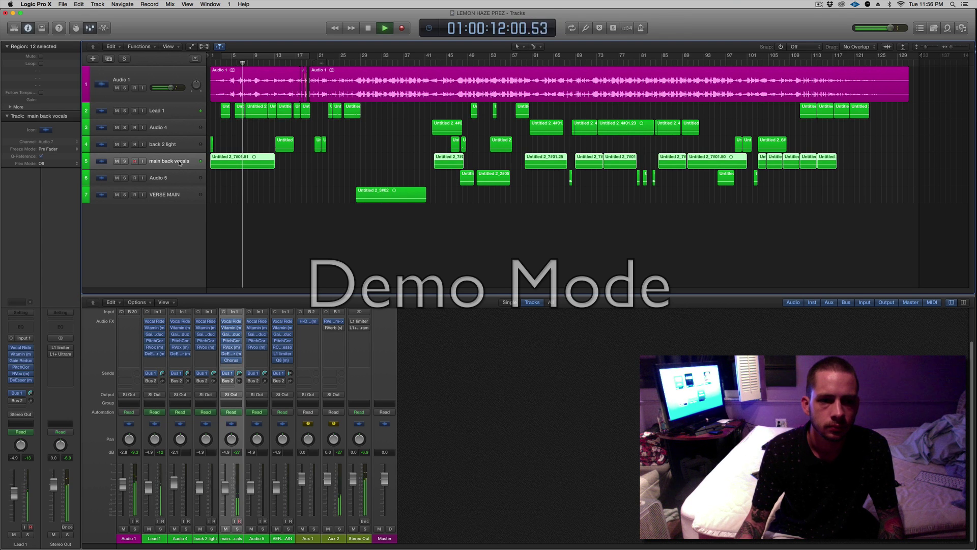
left_click_drag(179, 163, 172, 128)
Solo Lead 1 and main back vocals together, then stop playback and return the playhead to 01:00:12:00
right_click(168, 111)
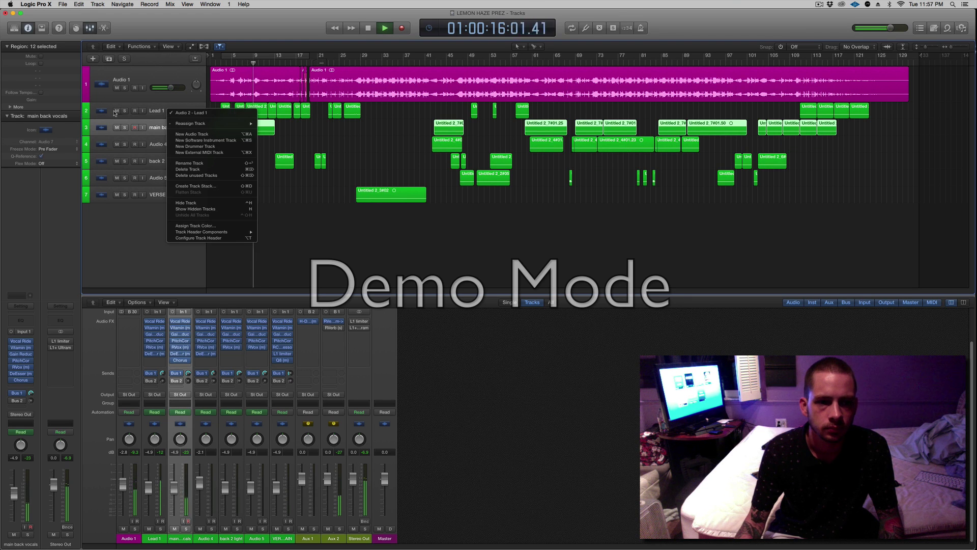
left_click(163, 110)
left_click(163, 110)
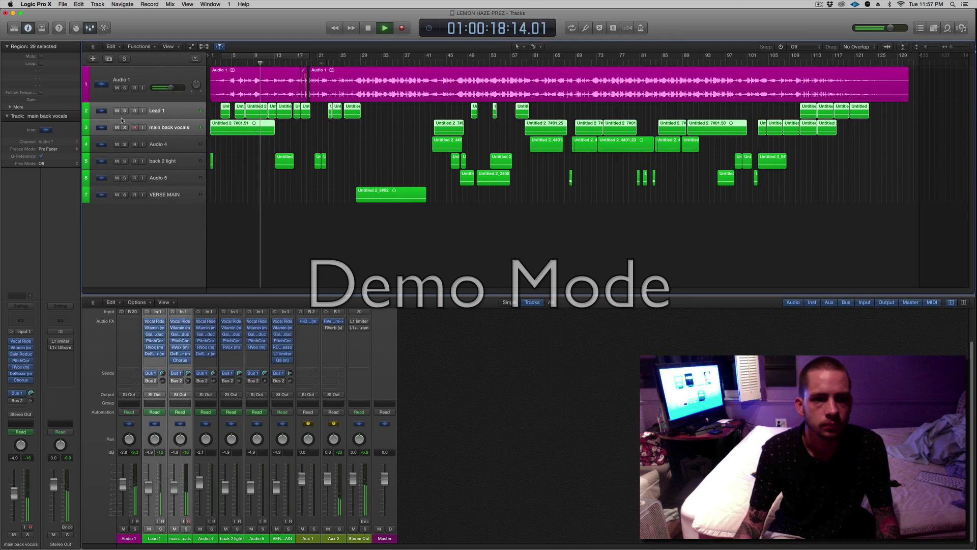
key("s")
key("space")
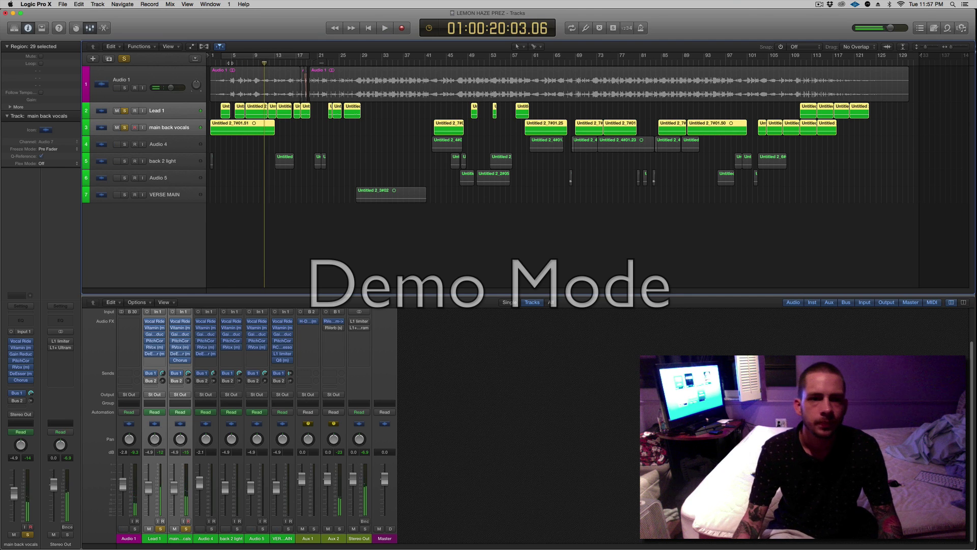
left_click(231, 62)
left_click(243, 62)
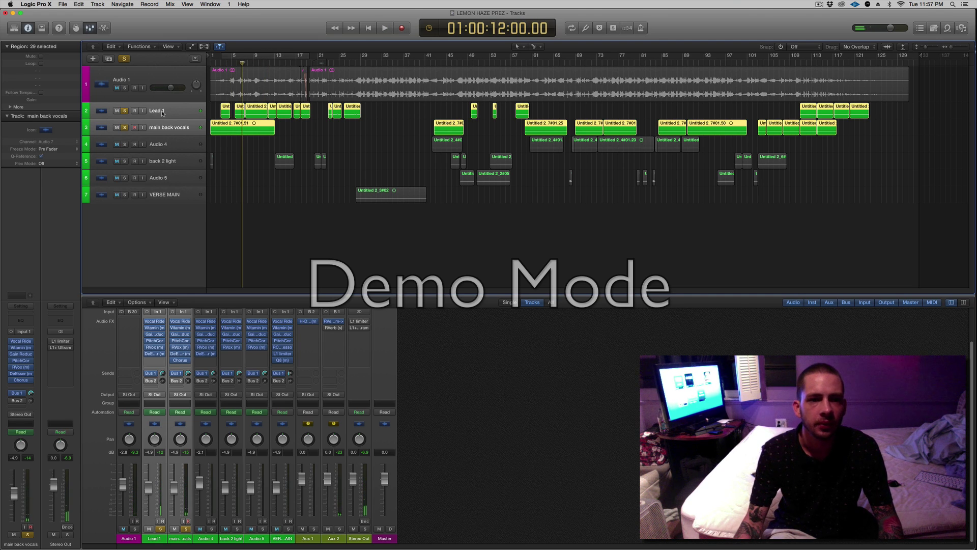
Select only the main back vocals track and open its Gain Reduction plug-in
left_click(163, 128)
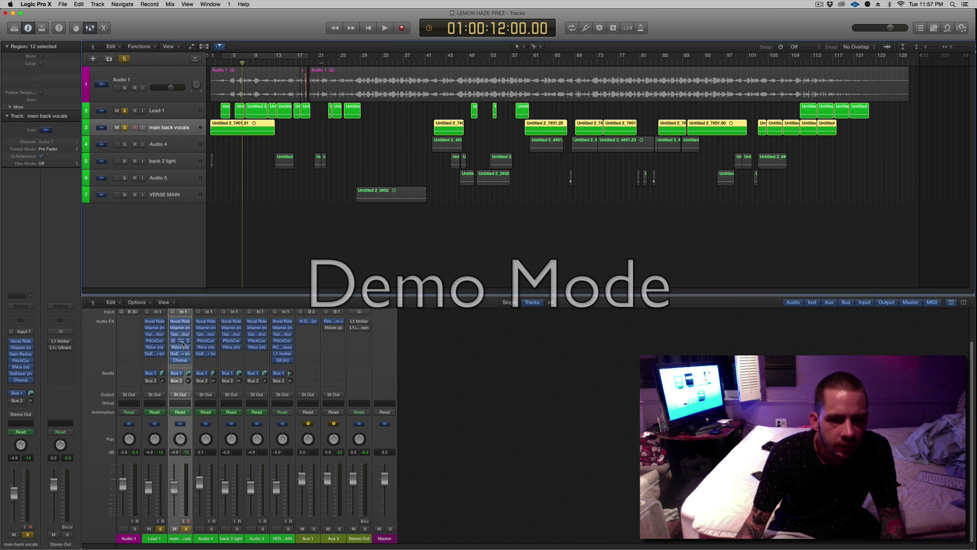
left_click(182, 341)
left_click(182, 342)
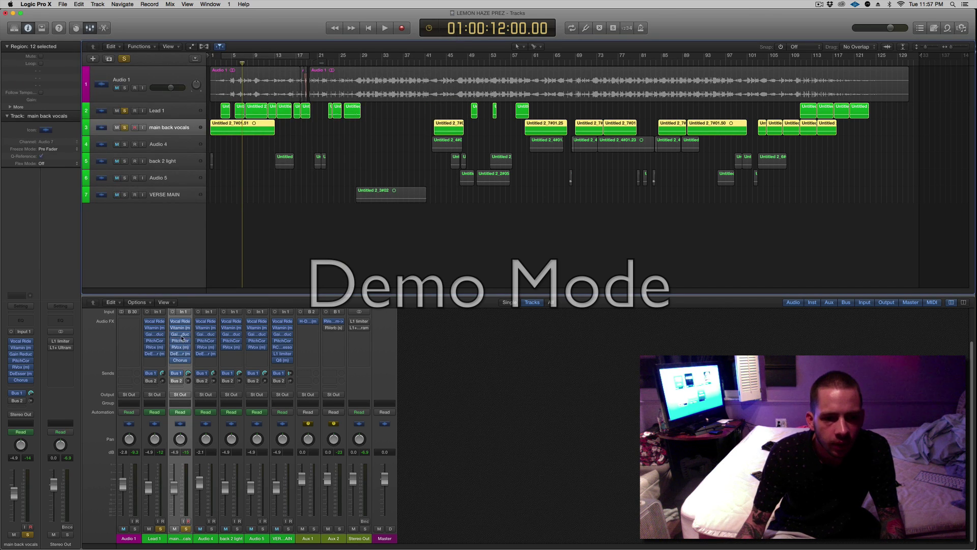
left_click(182, 335)
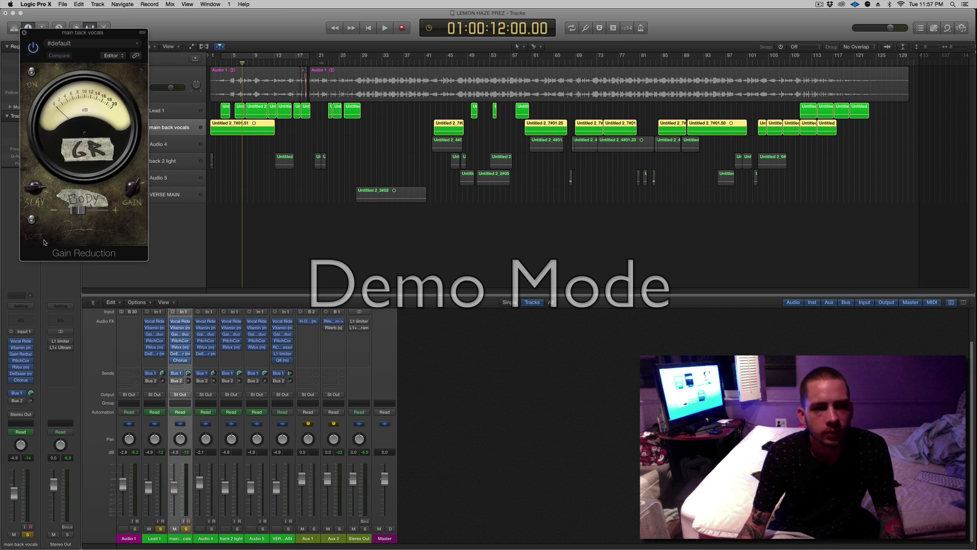
Unsolo Lead 1 and audition main back vocals alone, flipping Gain Reduction's lower toggle switch and back to compare
key("space")
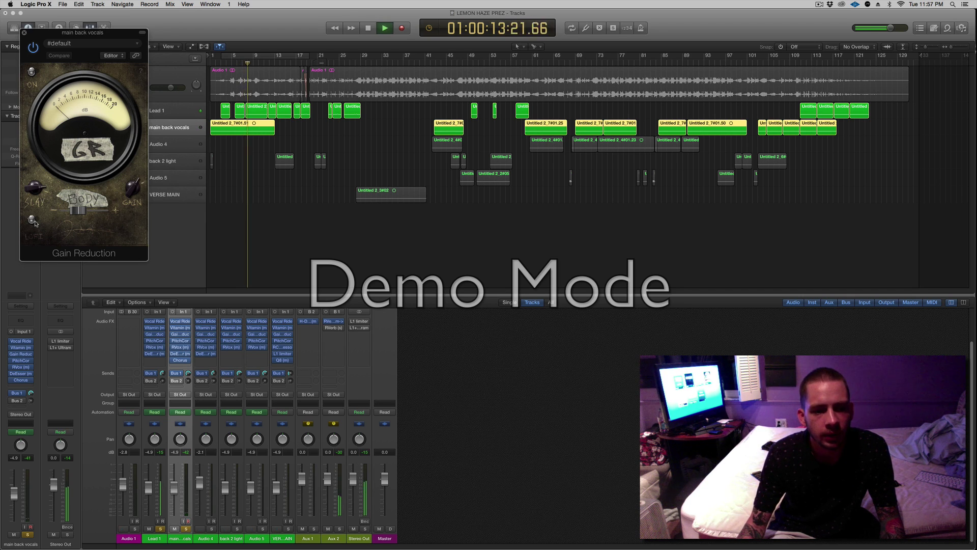
left_click(161, 529)
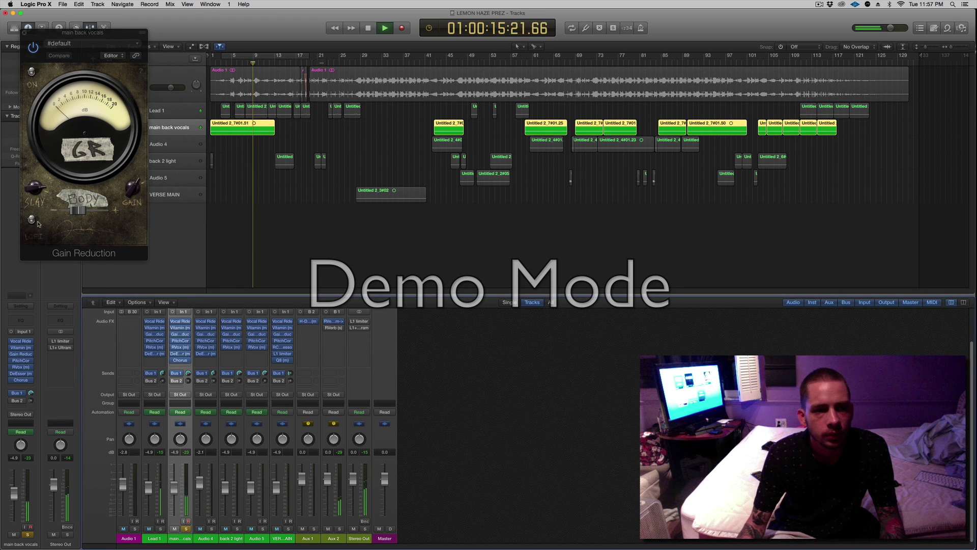
left_click(31, 220)
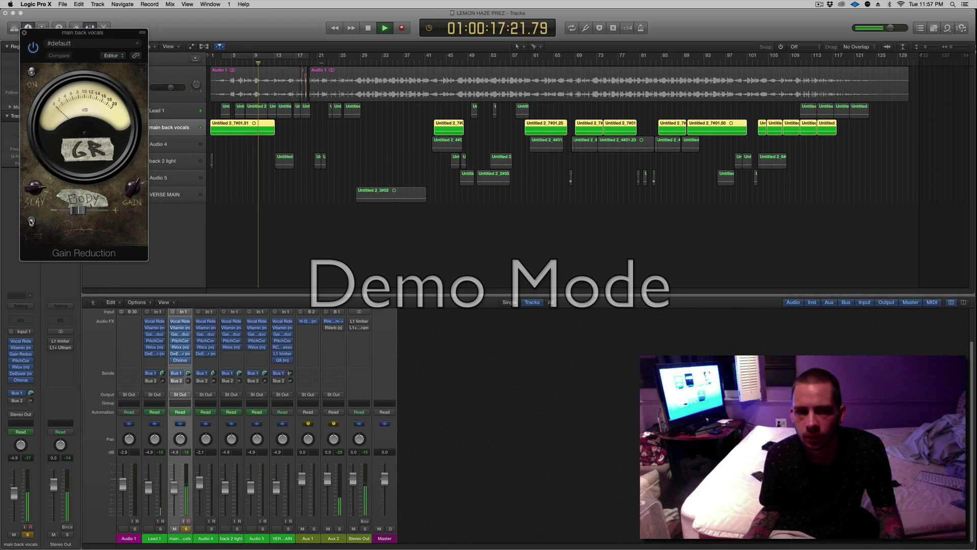
key("space")
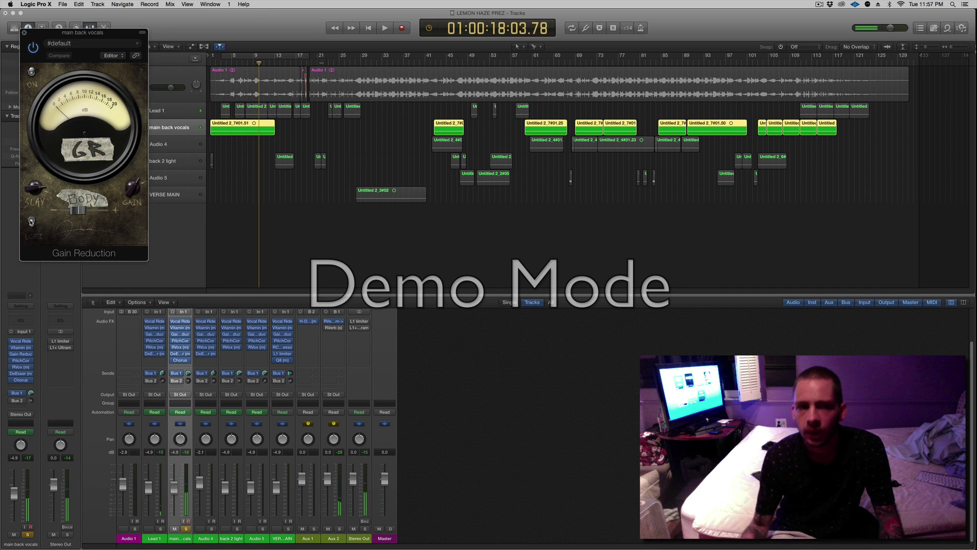
double_click(237, 62)
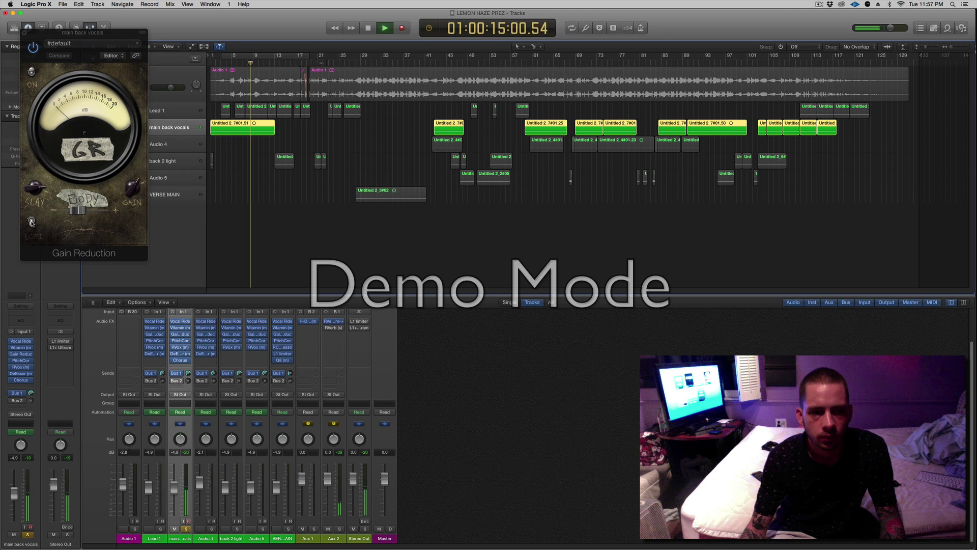
left_click(31, 221)
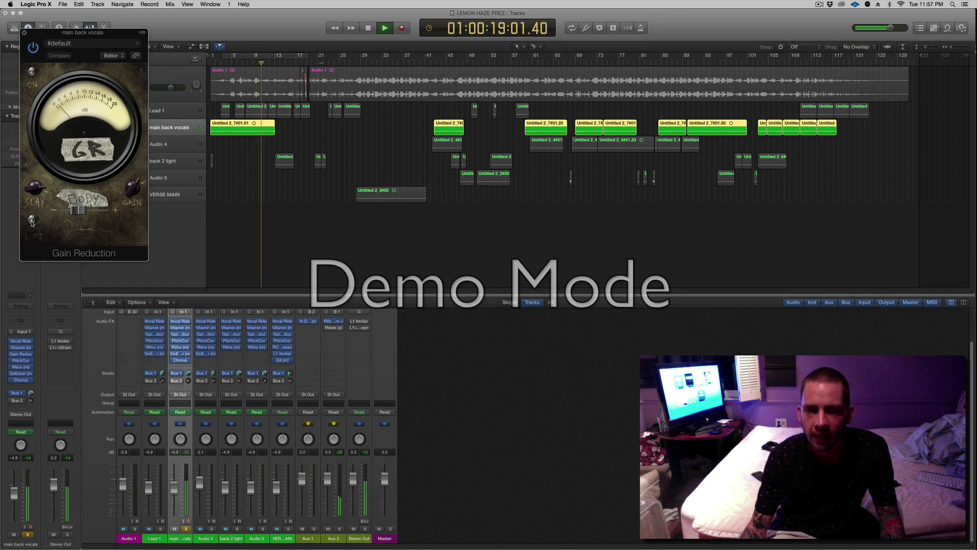
key("space")
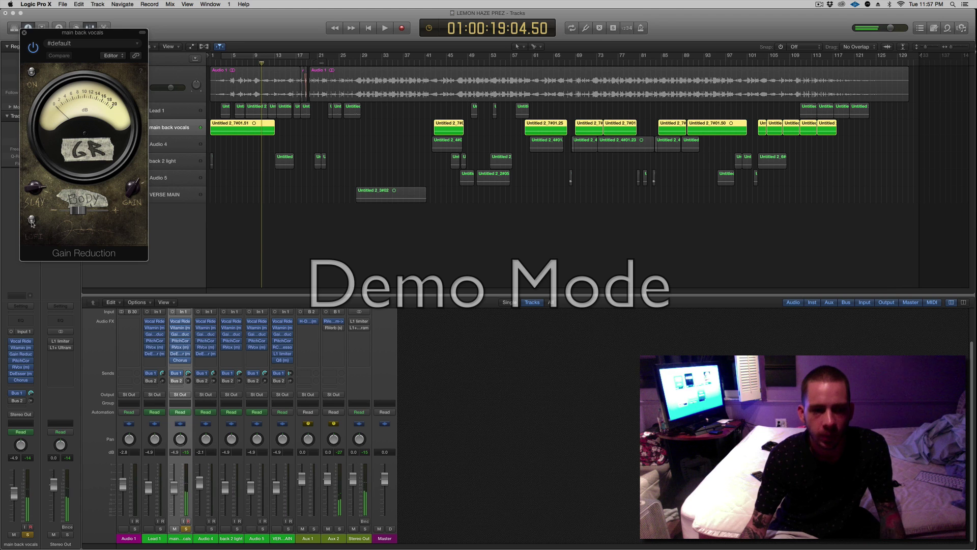
Inspect the Mega Wide Chorus preset in the main back vocals' Chorus, and close the Chorus and Gain Reduction windows
left_click(180, 360)
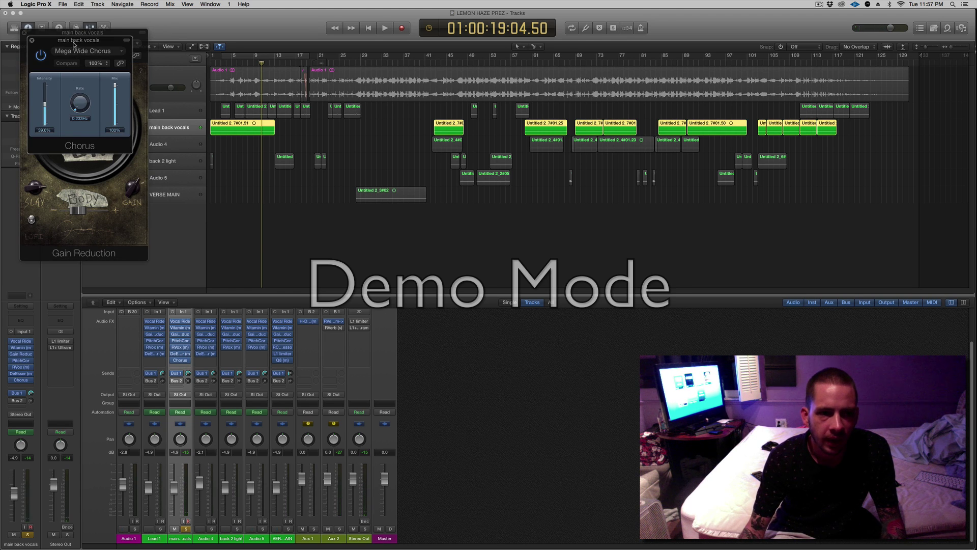
left_click_drag(77, 49, 238, 70)
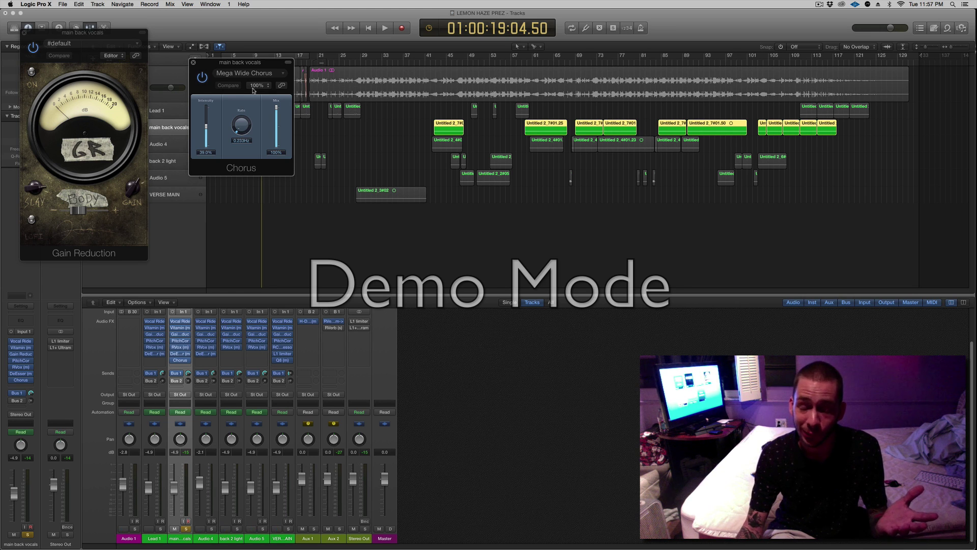
left_click(193, 62)
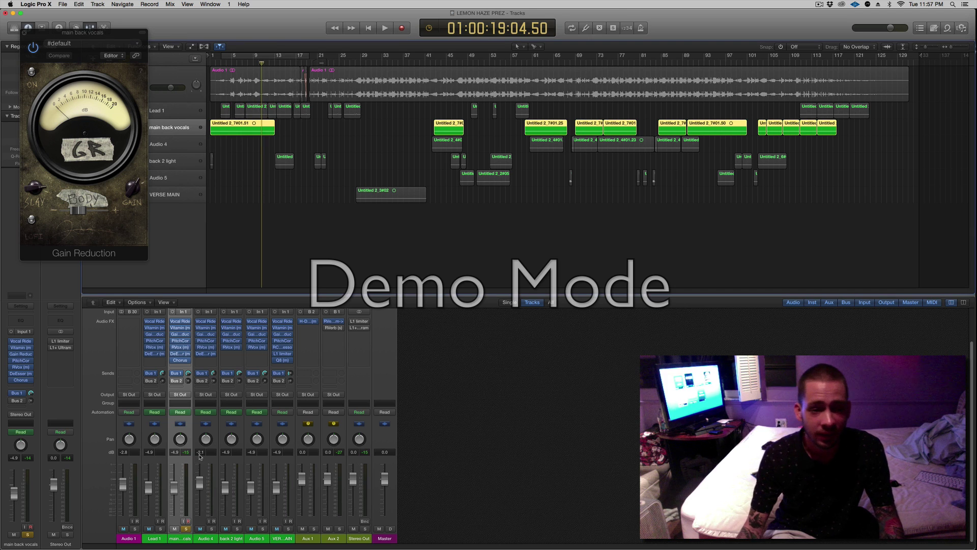
left_click(24, 32)
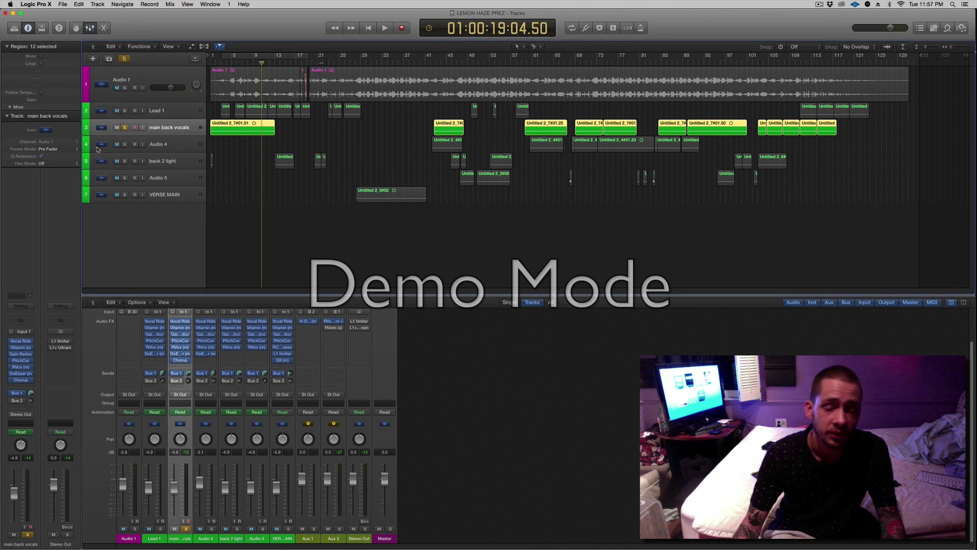
Unsolo main back vocals and play the full mix from 01:00:10:00, selecting the back 2 light track before stopping
mouse_move(182, 362)
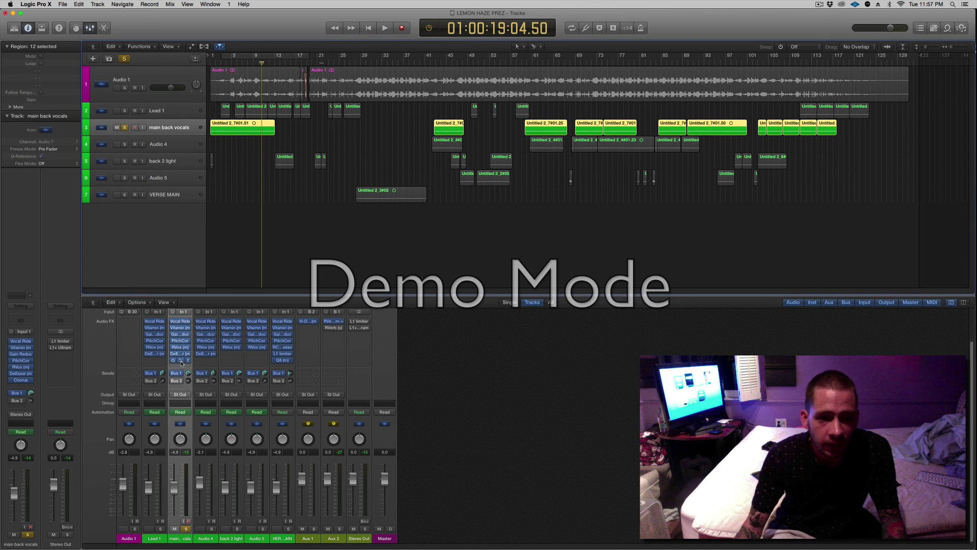
left_click(125, 128)
left_click(237, 63)
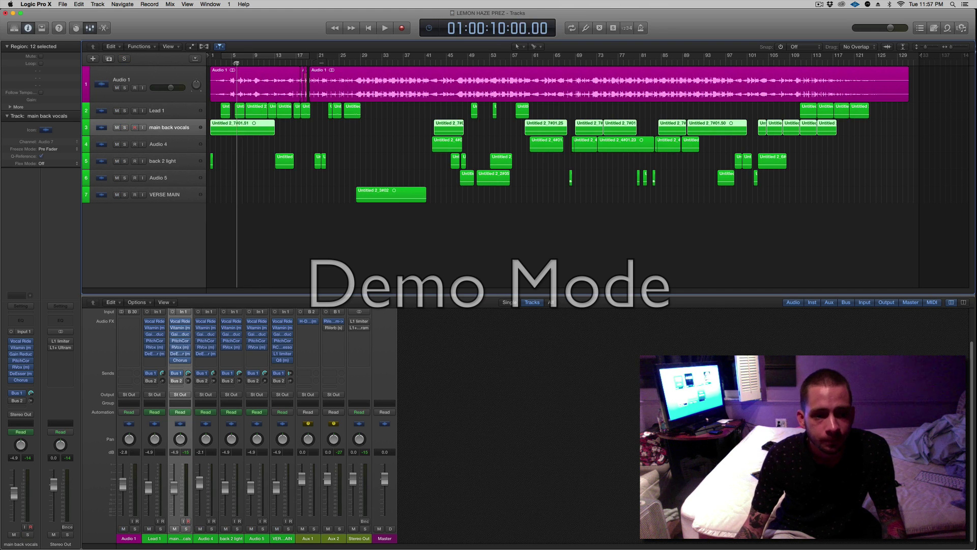
key("space")
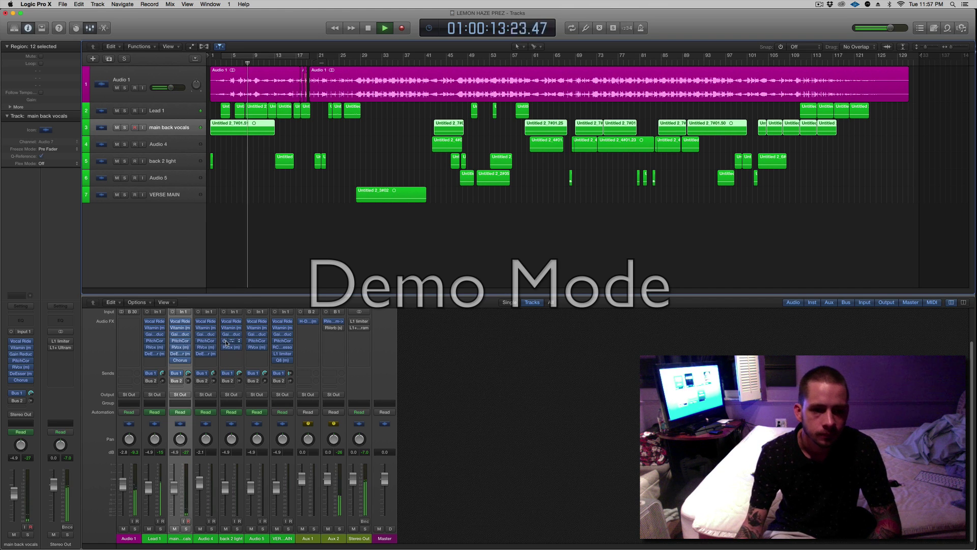
left_click(180, 161)
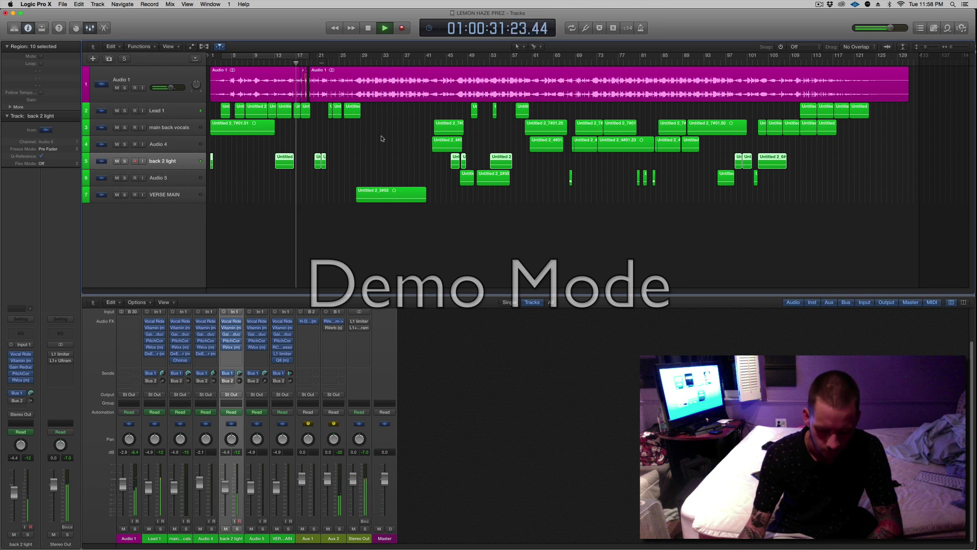
key("space")
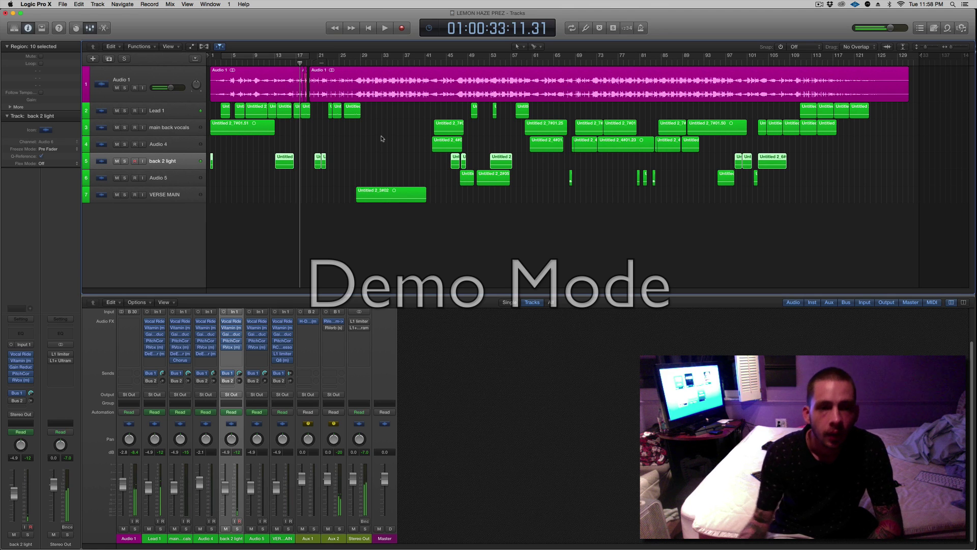
Look over the Gain Reduction, Vitamin and Pitch Correction plug-ins on back 2 light, closing each window
left_click(231, 335)
left_click(232, 336)
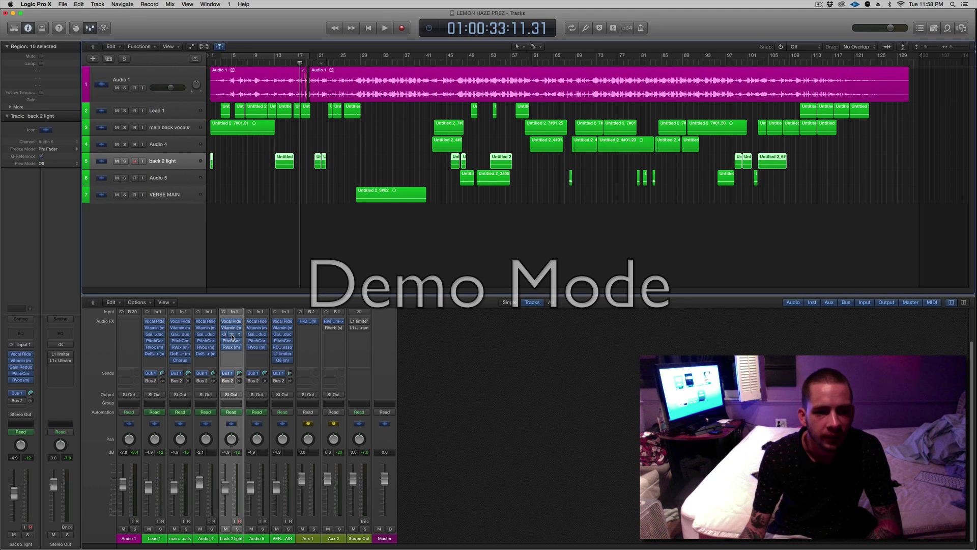
left_click(232, 334)
left_click(232, 332)
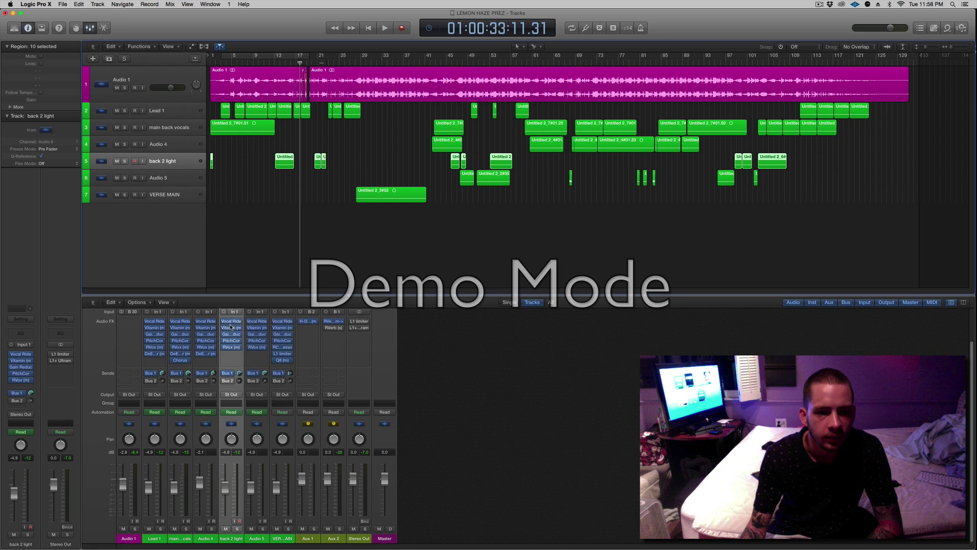
left_click(232, 329)
left_click(232, 330)
left_click(231, 329)
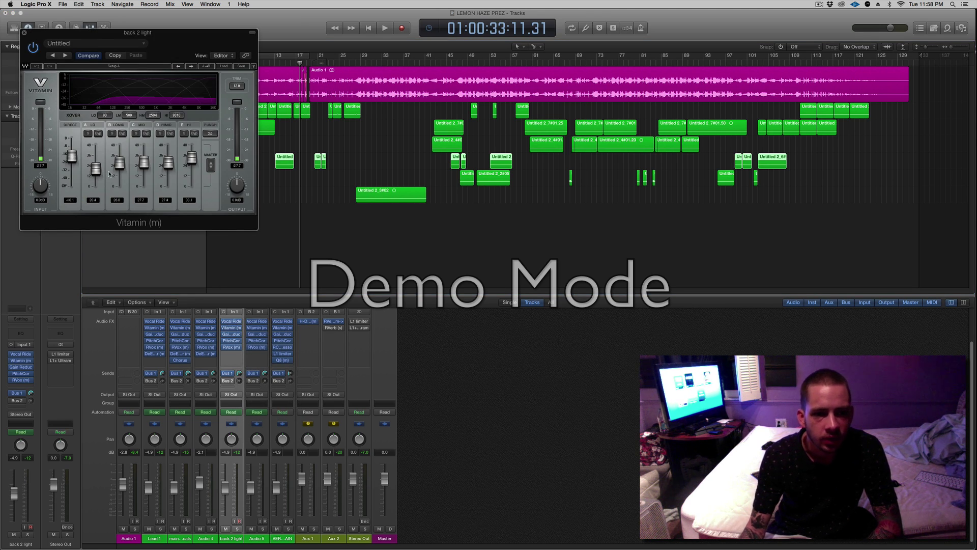
left_click(23, 32)
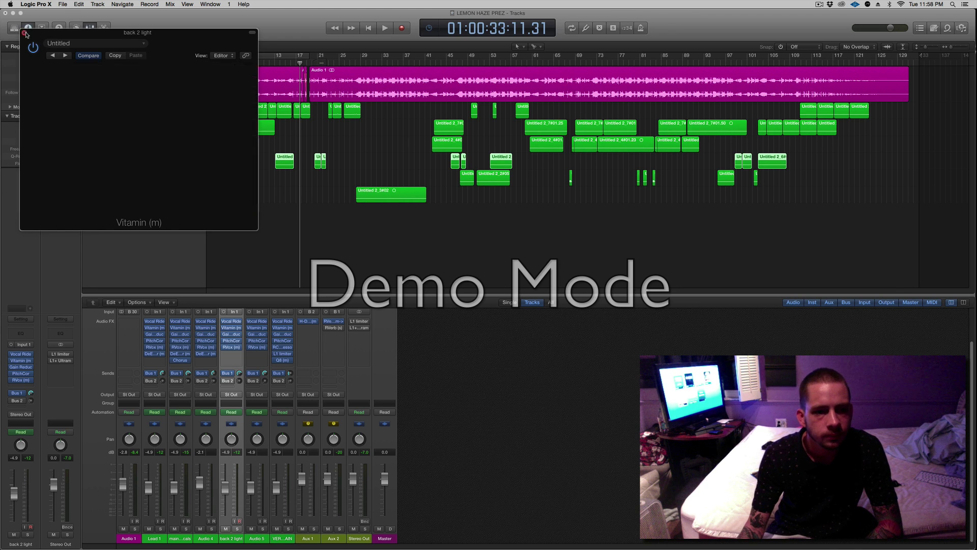
left_click(232, 341)
left_click(232, 340)
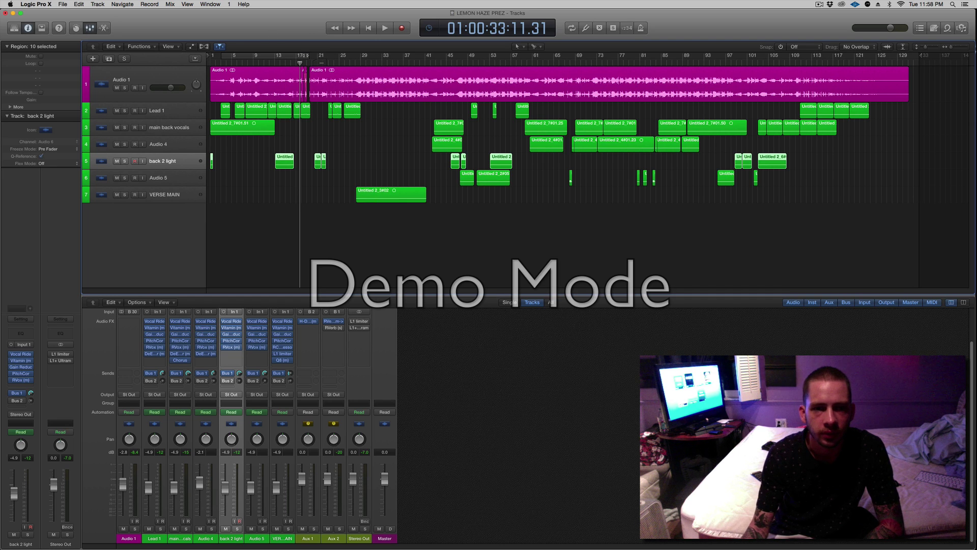
Play the full mix, restart from about bar 15 inside back 2 light's earlier region, and stop
key("space")
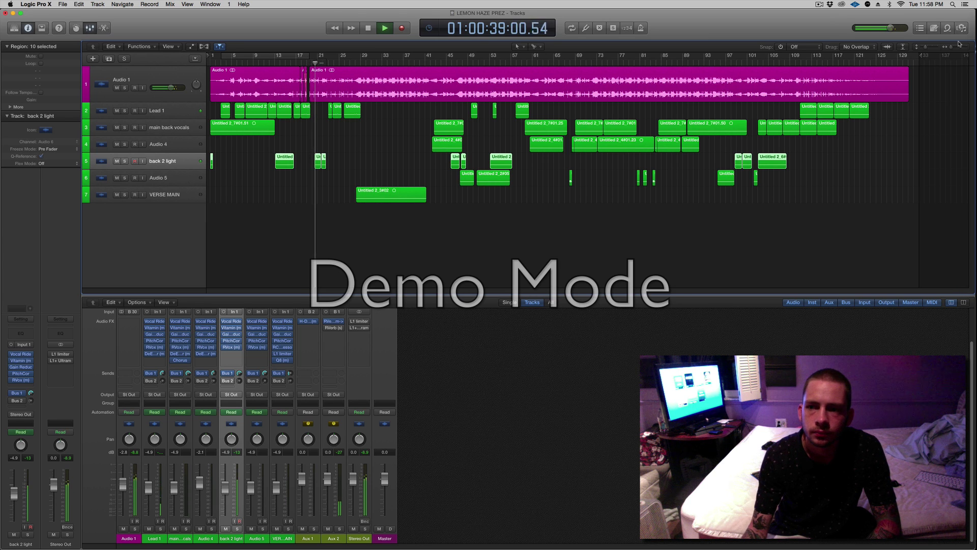
left_click_drag(950, 46, 958, 48)
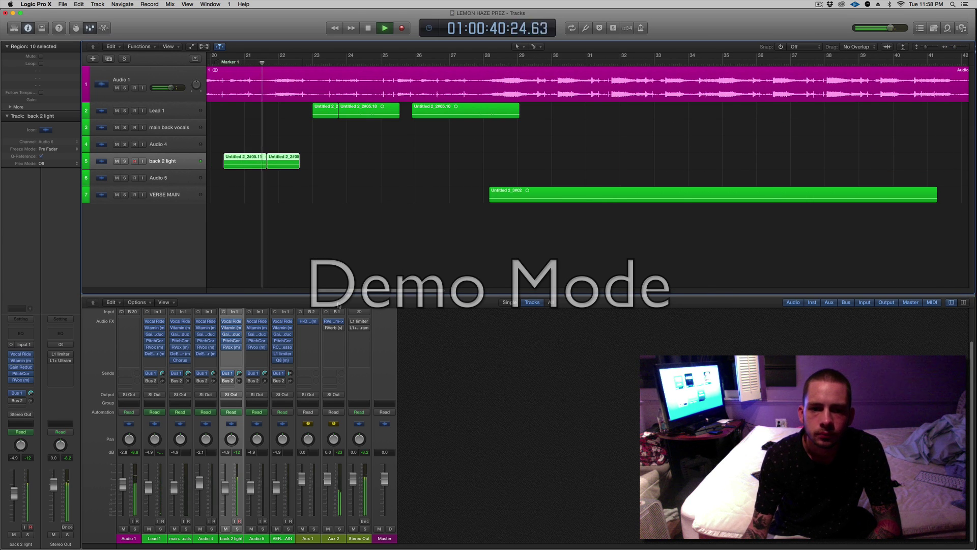
left_click_drag(323, 291, 216, 292)
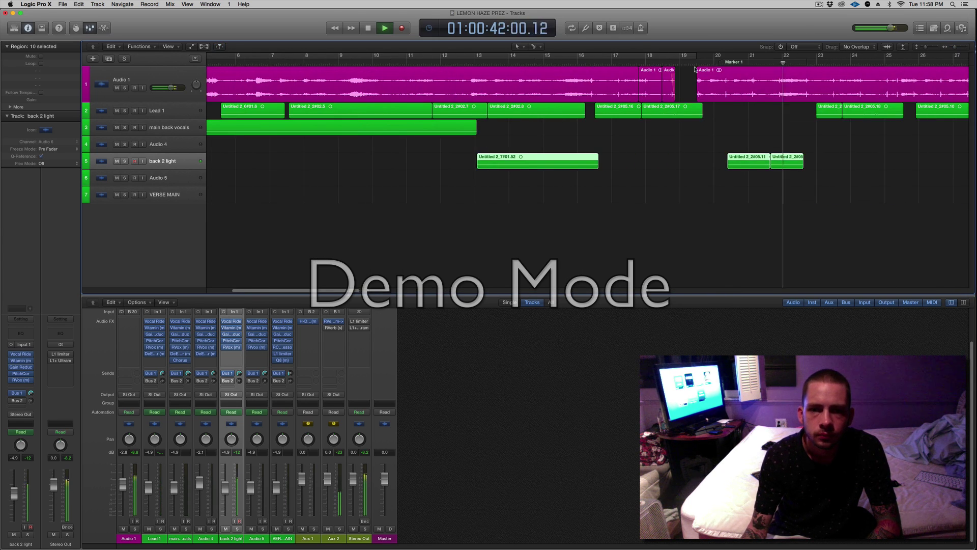
left_click(555, 62)
key("space")
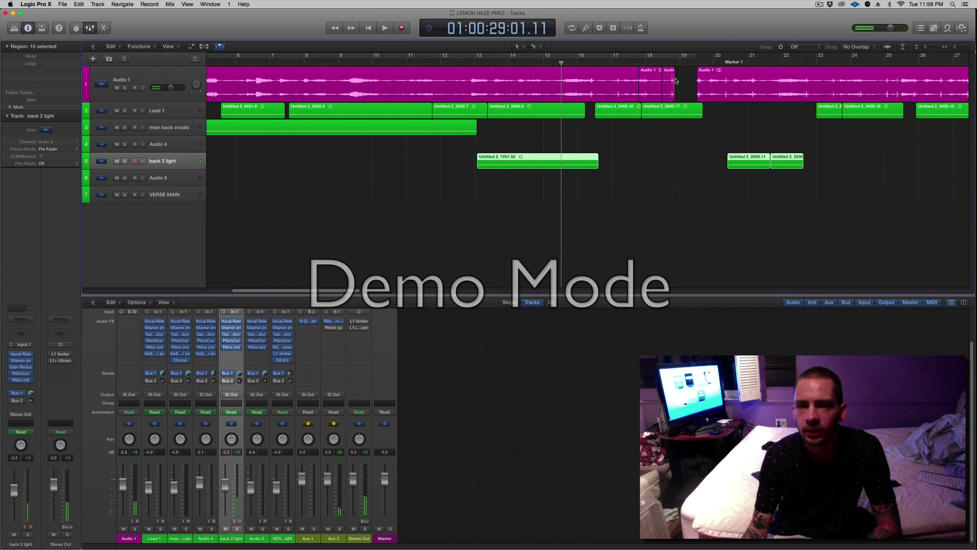
Play the mix from 01:00:29:00 through the back 2 light regions, select VERSE MAIN, and stop at its region's start
left_click_drag(955, 47, 958, 47)
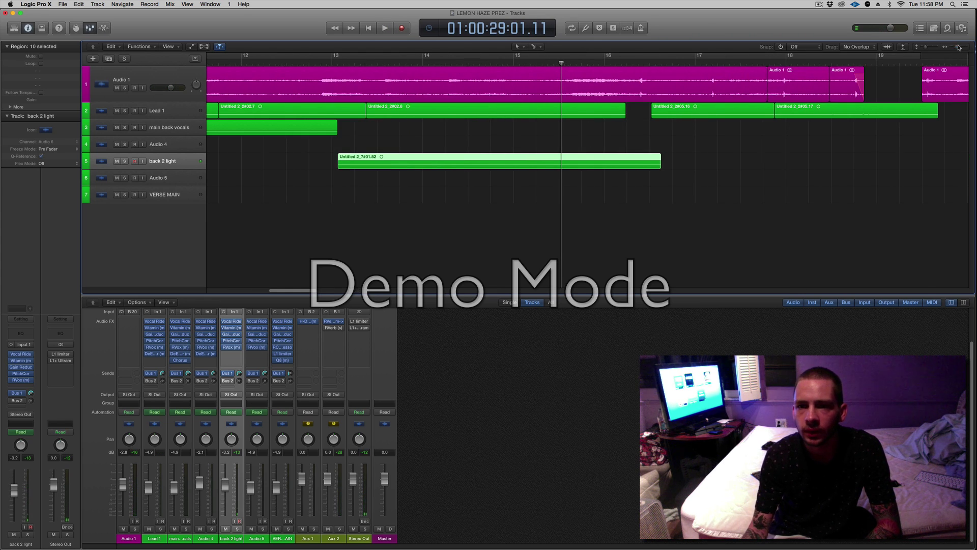
key("space")
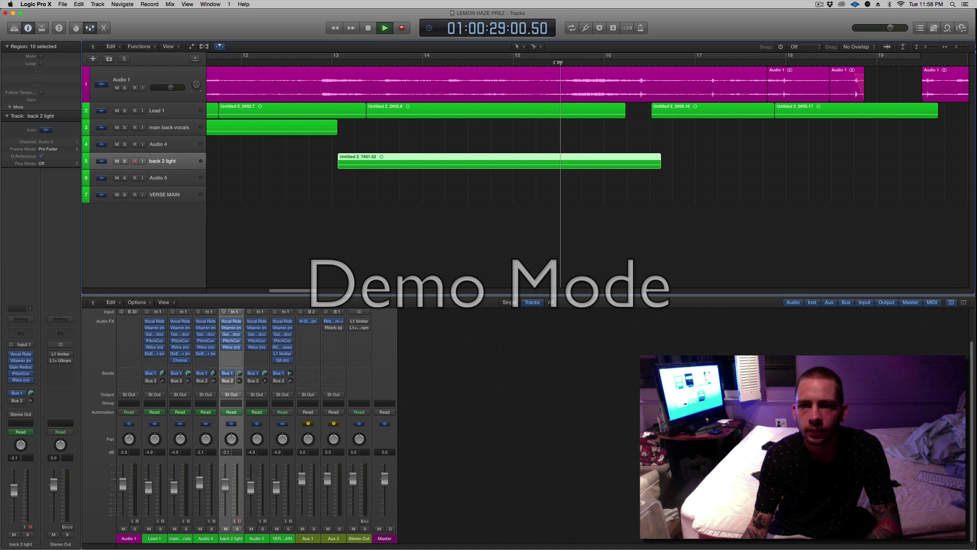
left_click_drag(294, 291, 322, 291)
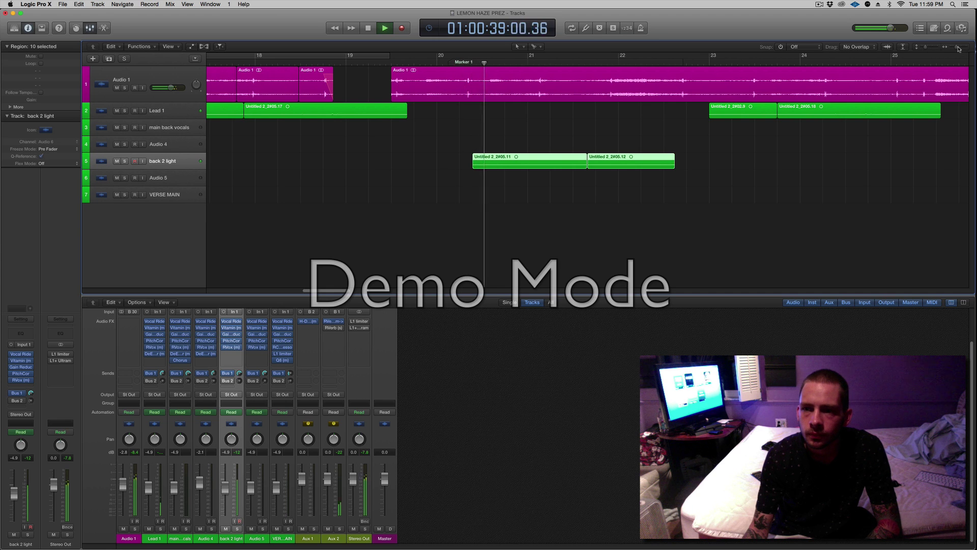
left_click_drag(956, 47, 953, 47)
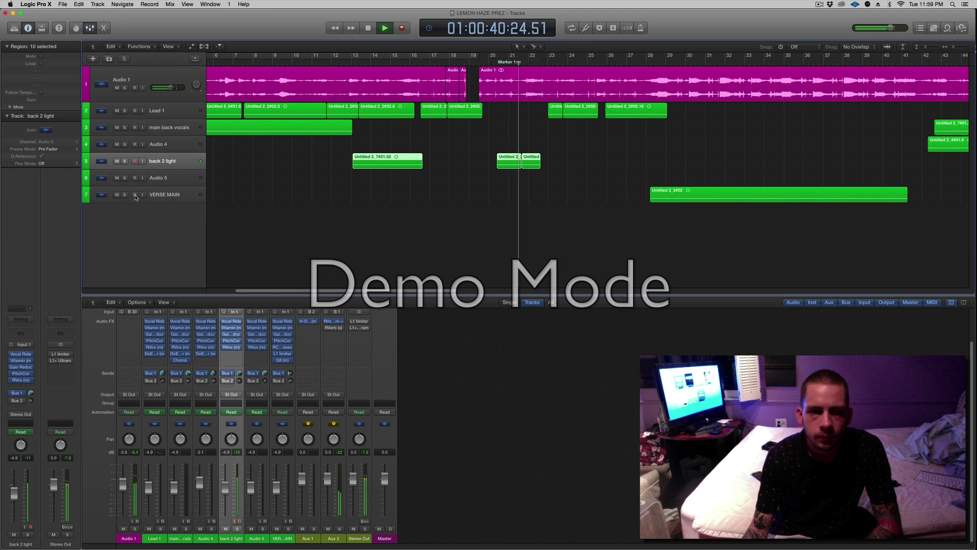
left_click(161, 195)
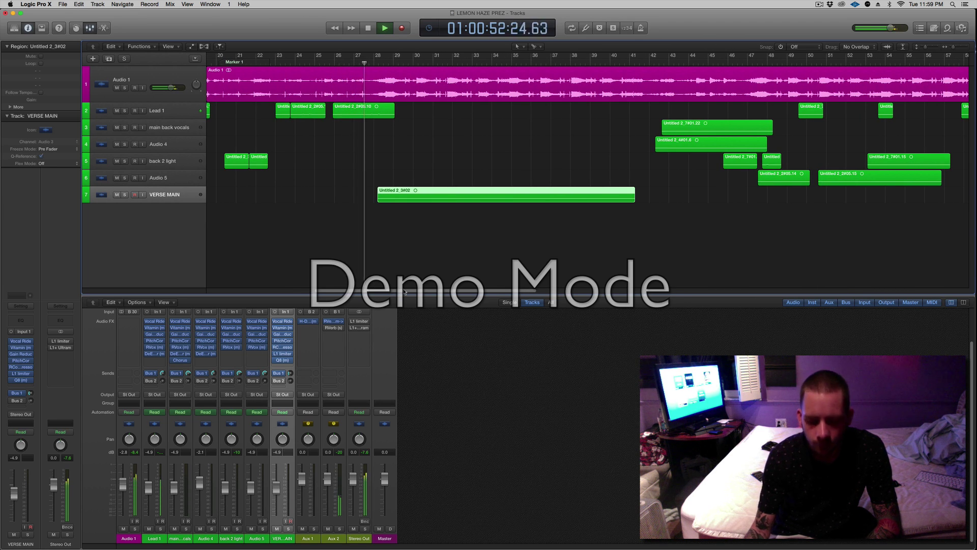
key("space")
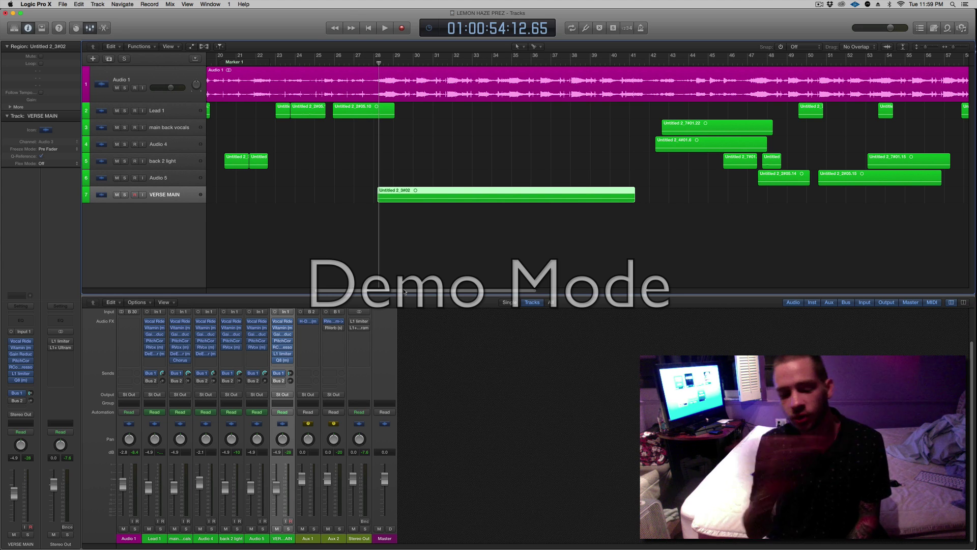
Inspect Vocal Rider Live on VERSE MAIN and on Lead 1 to compare them, closing each window
left_click(284, 321)
left_click(284, 321)
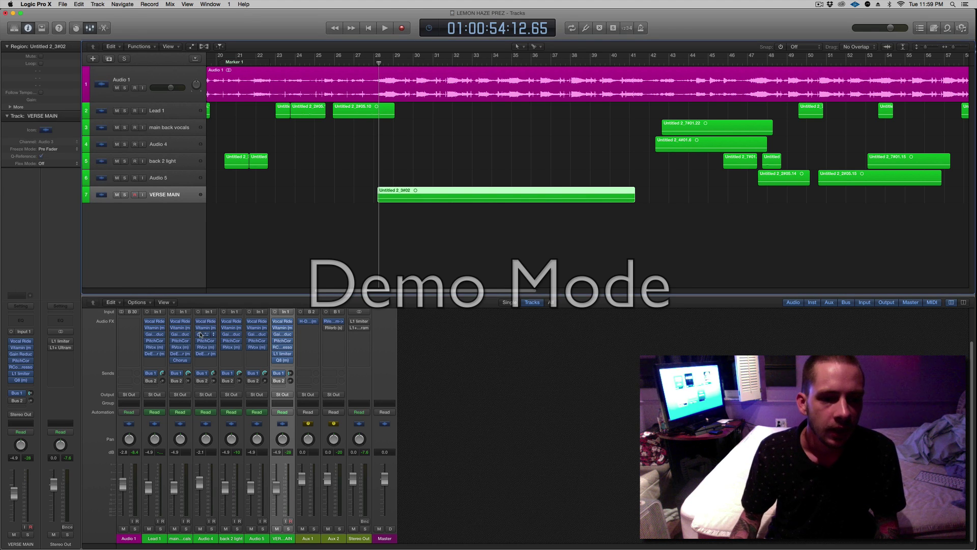
left_click(155, 321)
left_click(155, 322)
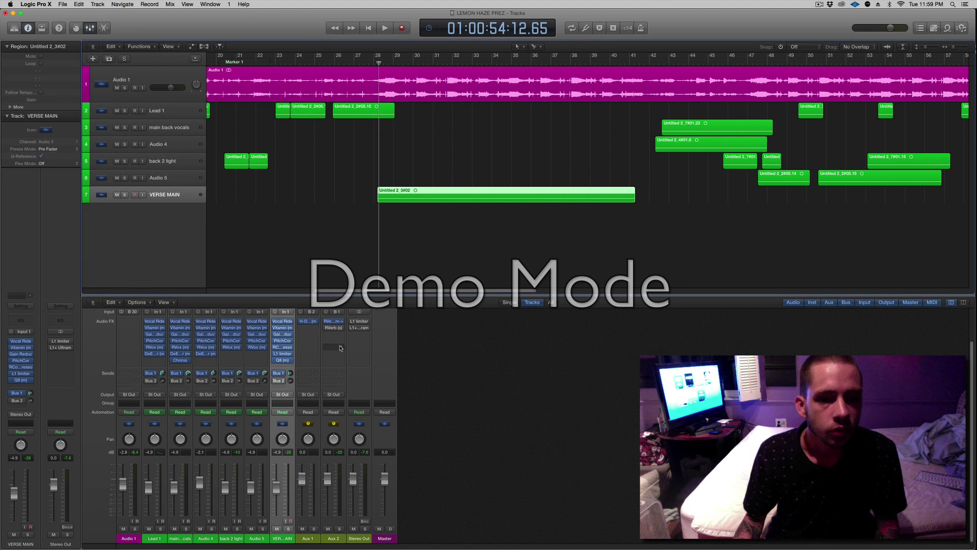
left_click(284, 322)
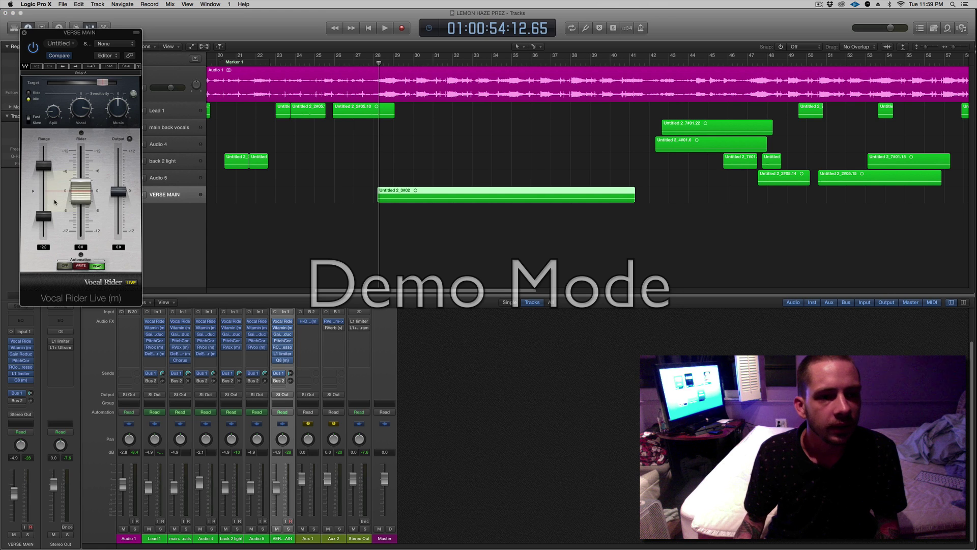
left_click(24, 32)
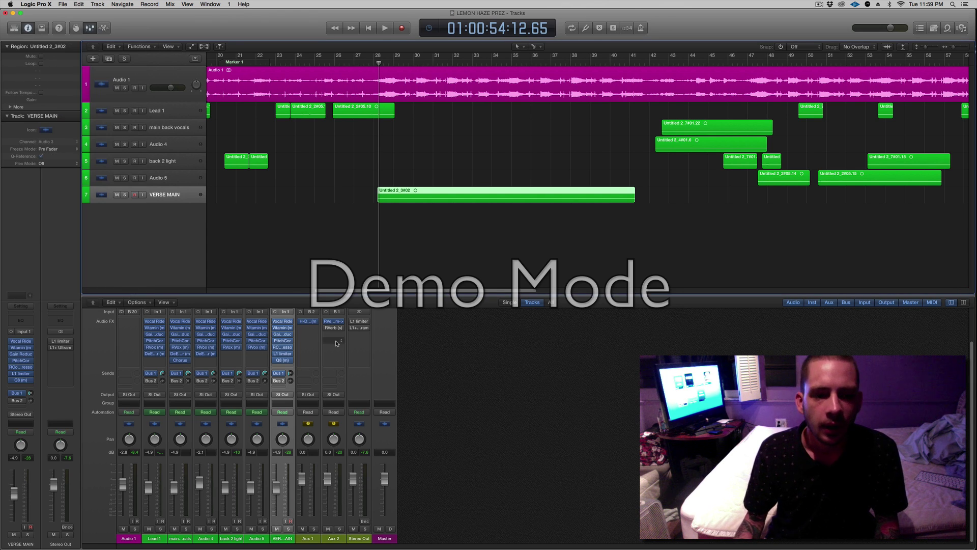
Inspect the Vitamin and Gain Reduction plug-ins on VERSE MAIN and close both windows
left_click(283, 328)
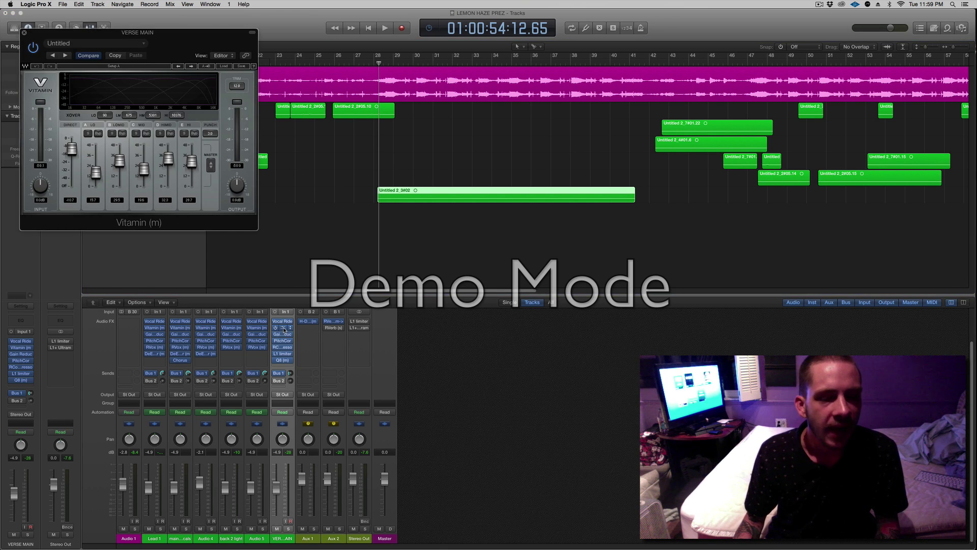
left_click(23, 32)
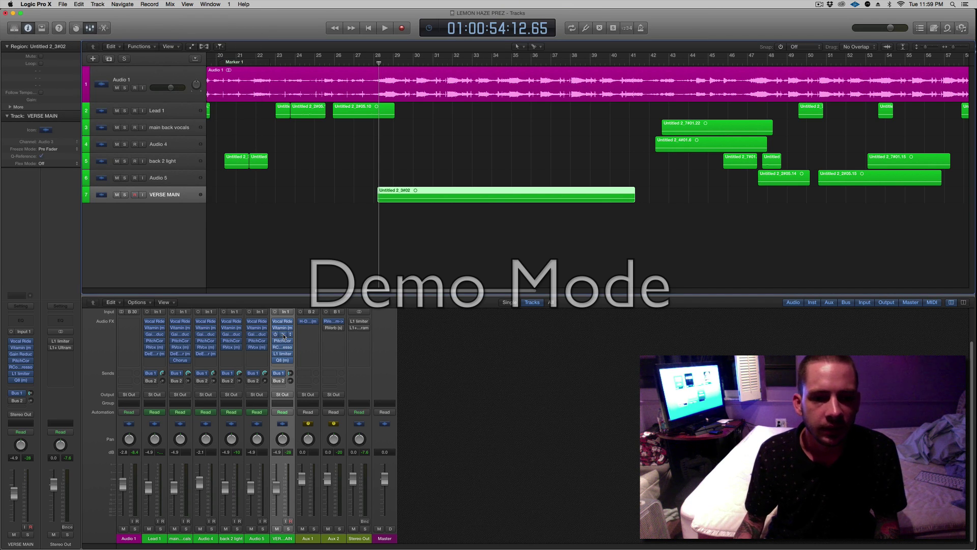
left_click(284, 335)
left_click(284, 334)
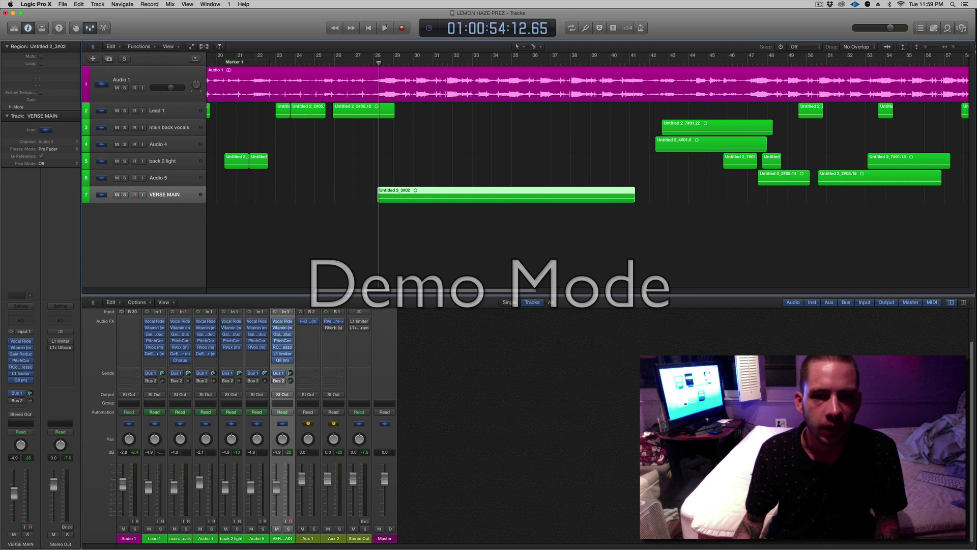
Cycle bars 28 to 40 and play VERSE MAIN soloed, with all its plug-ins except Vocal Rider bypassed
left_click_drag(379, 66, 617, 56)
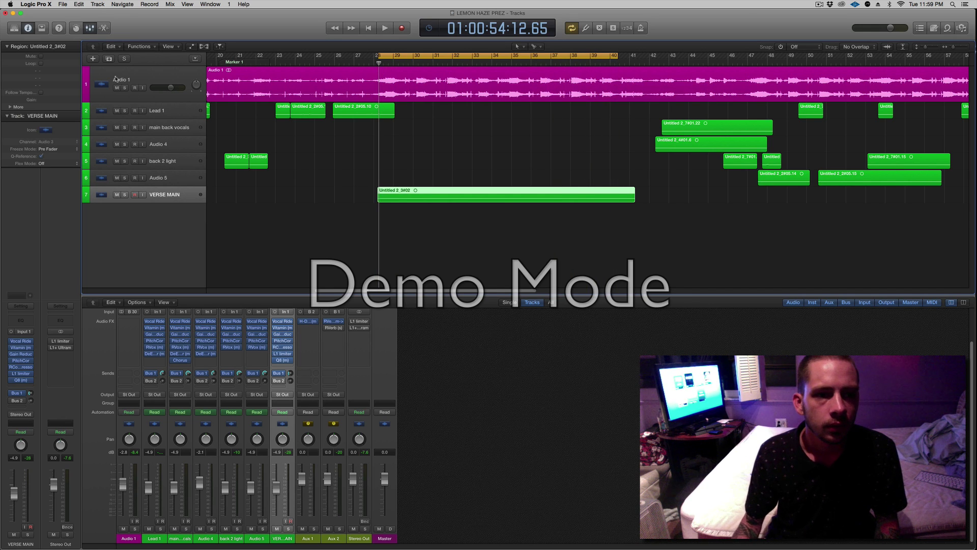
left_click(124, 194)
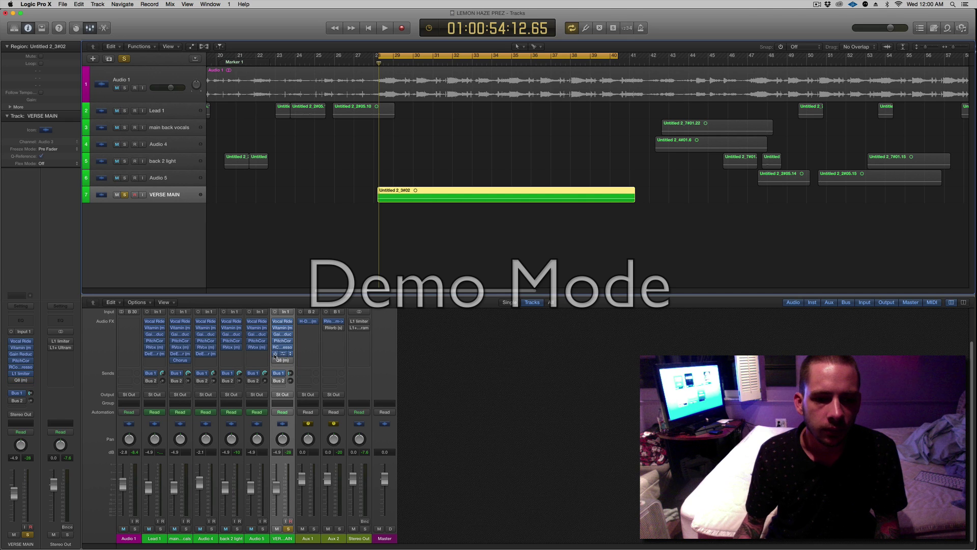
left_click(275, 322)
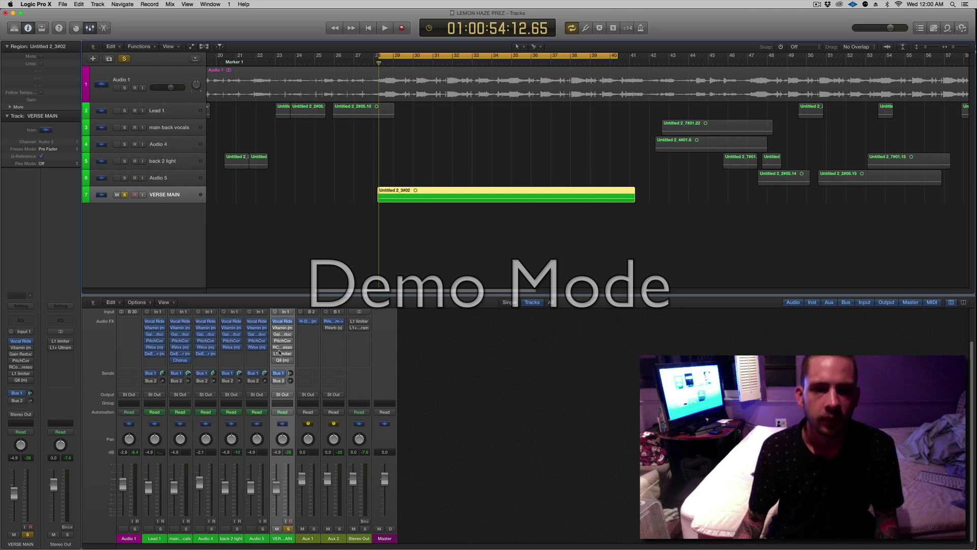
key("space")
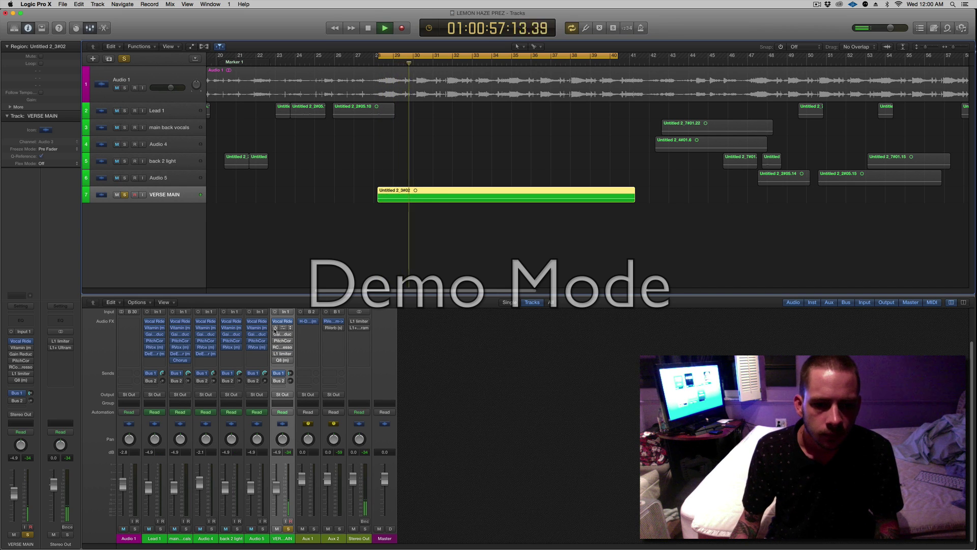
Enable Vitamin on VERSE MAIN and audition it over the cycled verse, viewing its settings and closing its window
left_click(282, 328)
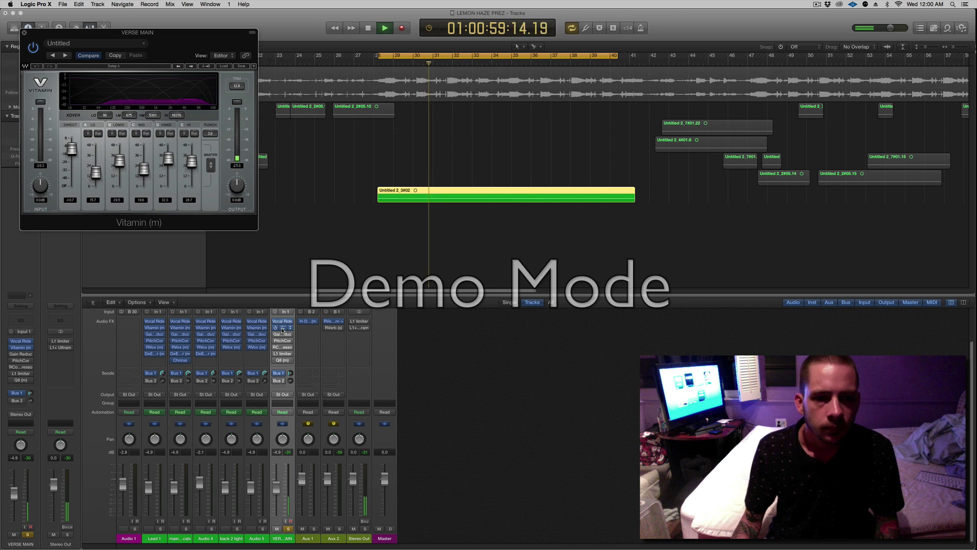
key("space")
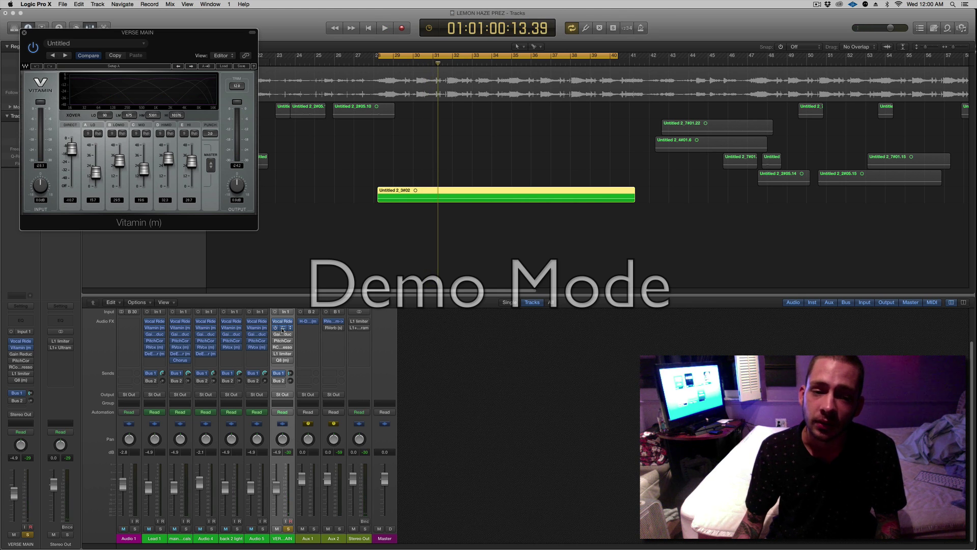
key("space")
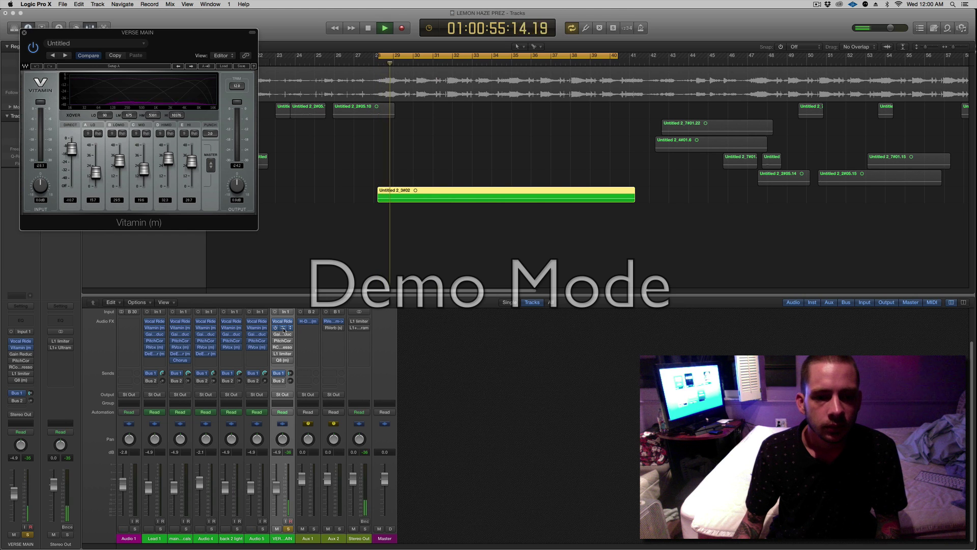
key("super+w")
left_click(283, 328)
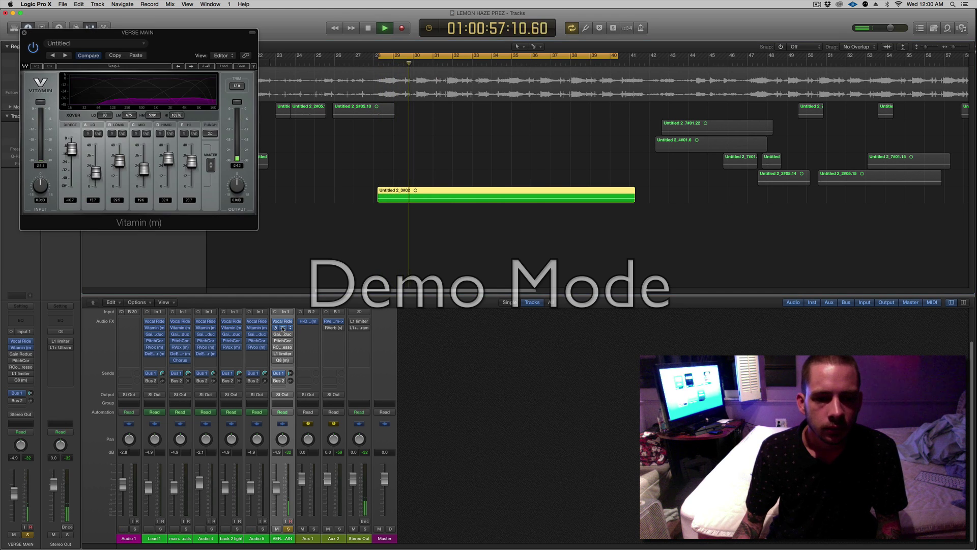
key("super+w")
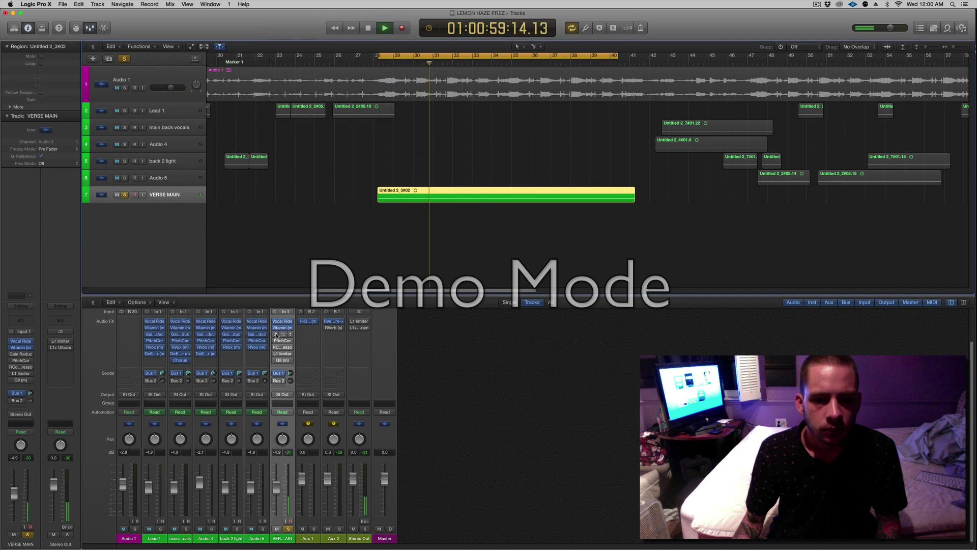
Enable Gain Reduction and Pitch Correction on VERSE MAIN, viewing each plug-in's settings and stopping playback
left_click(282, 334)
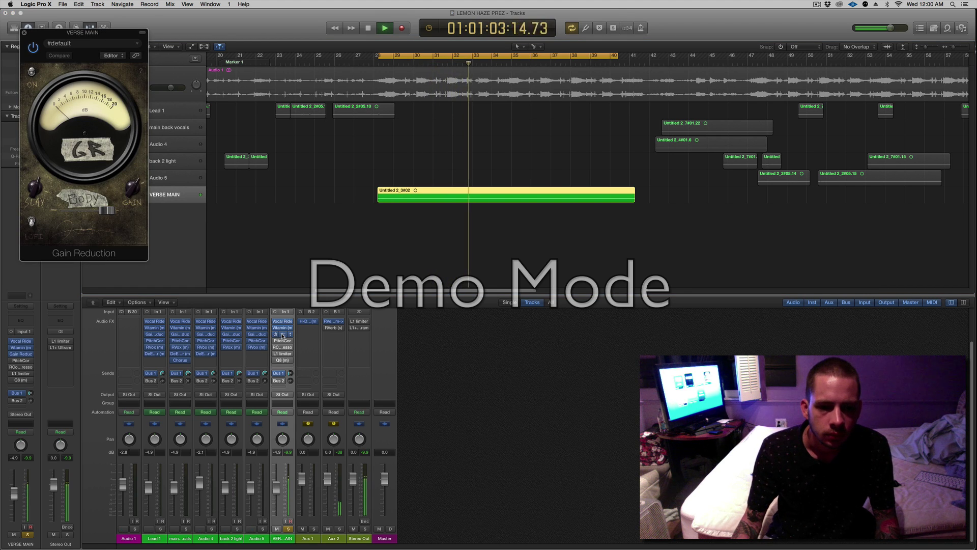
key("super+w")
key("space")
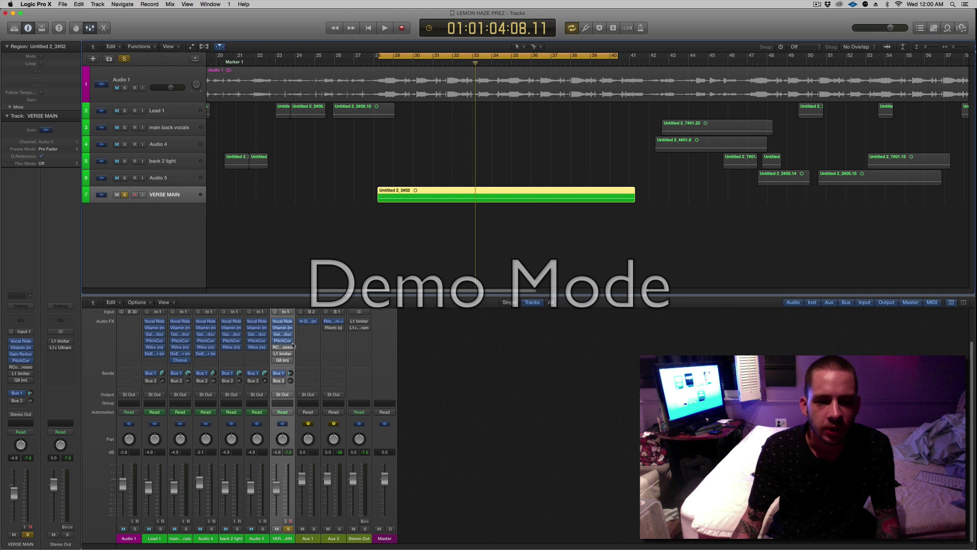
left_click(283, 341)
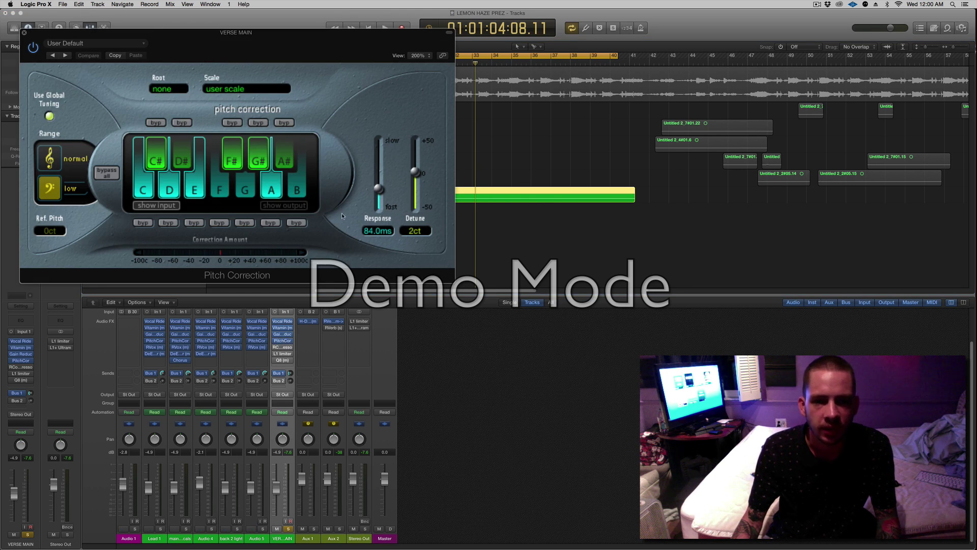
left_click(283, 341)
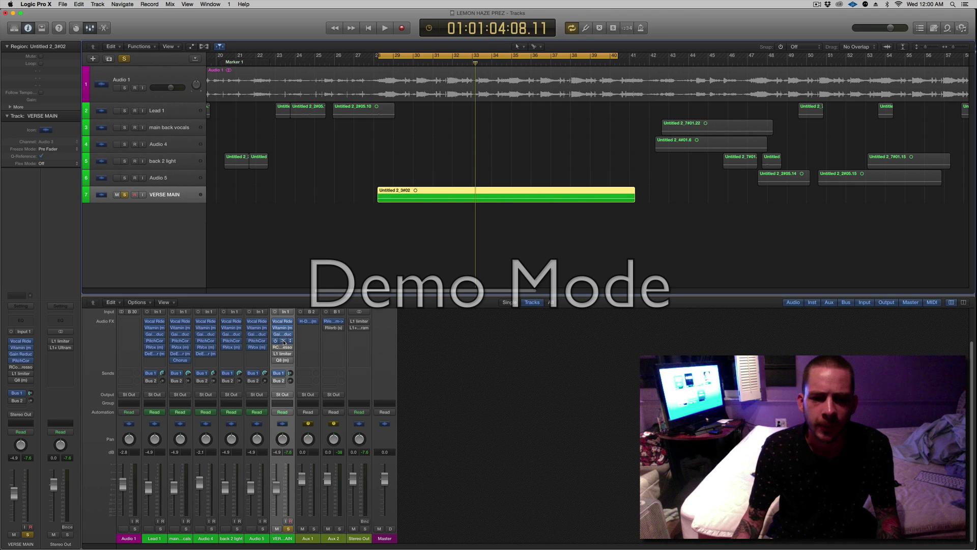
Audition the cycled VERSE MAIN vocal, enable its RCompressor, and play the verse again before closing the compressor window
key("space")
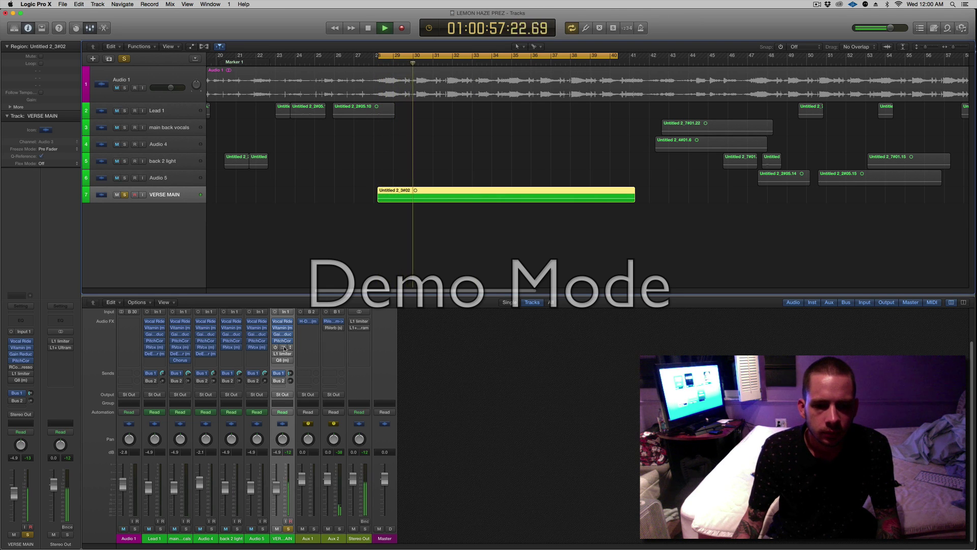
key("space")
left_click(283, 347)
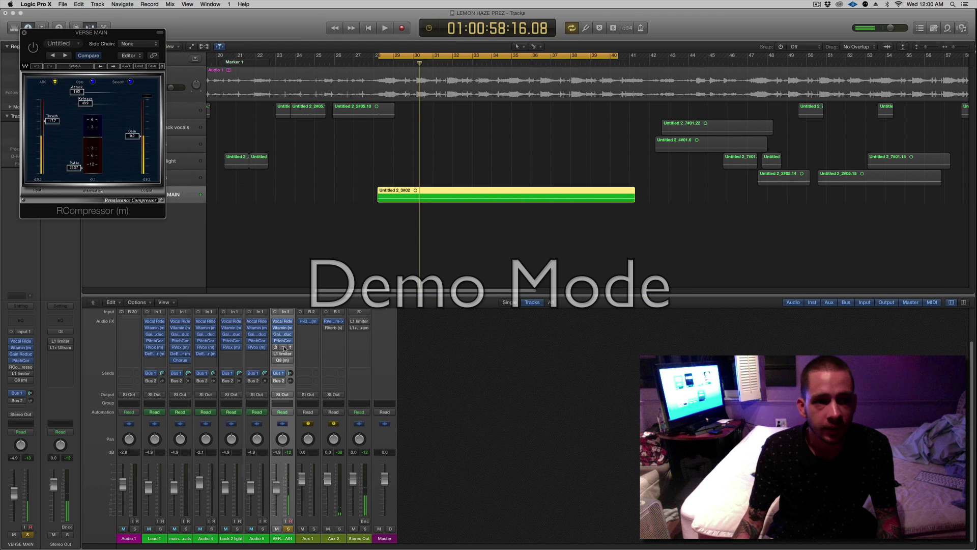
left_click(35, 48)
key("space")
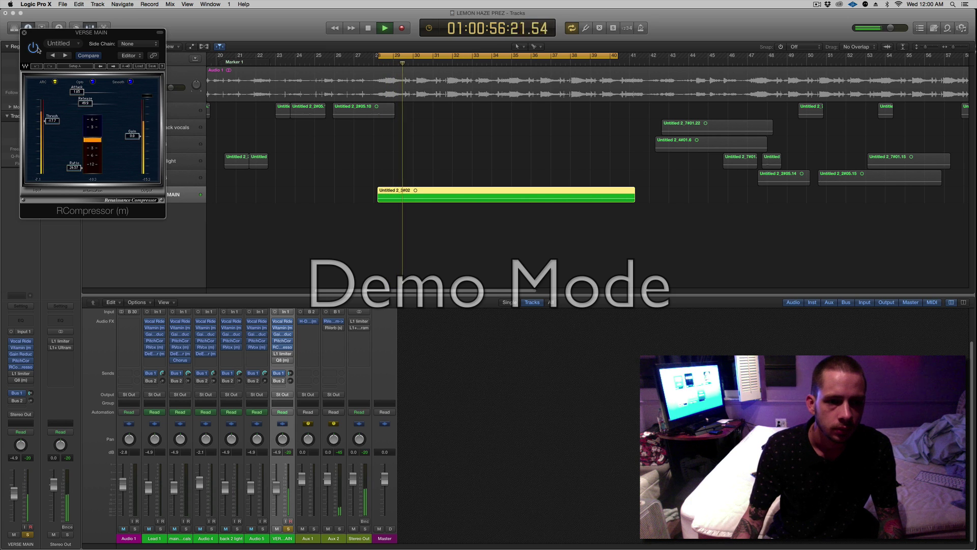
key("space")
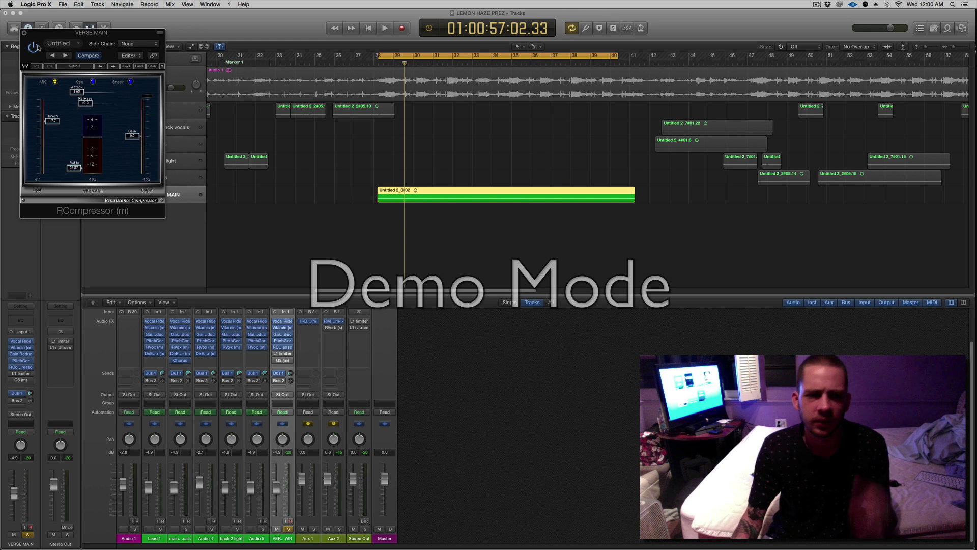
left_click(23, 32)
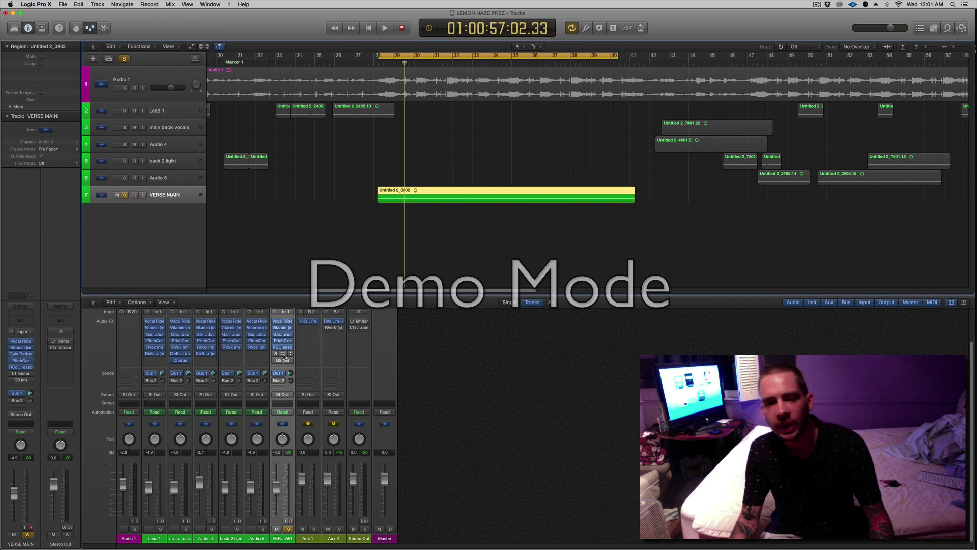
Enable the L1 limiter on VERSE MAIN and audition the soloed verse through it twice, stopping playback each time
left_click(284, 356)
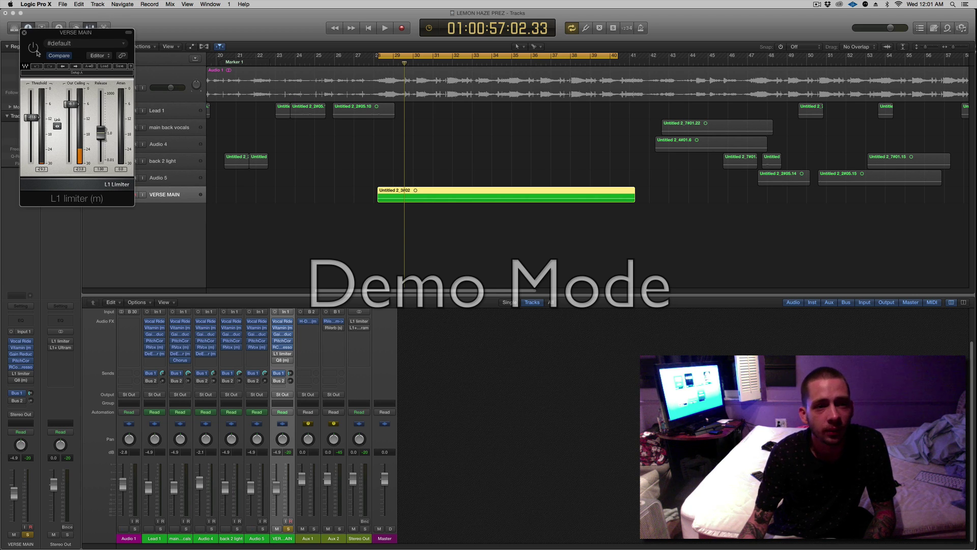
left_click(37, 52)
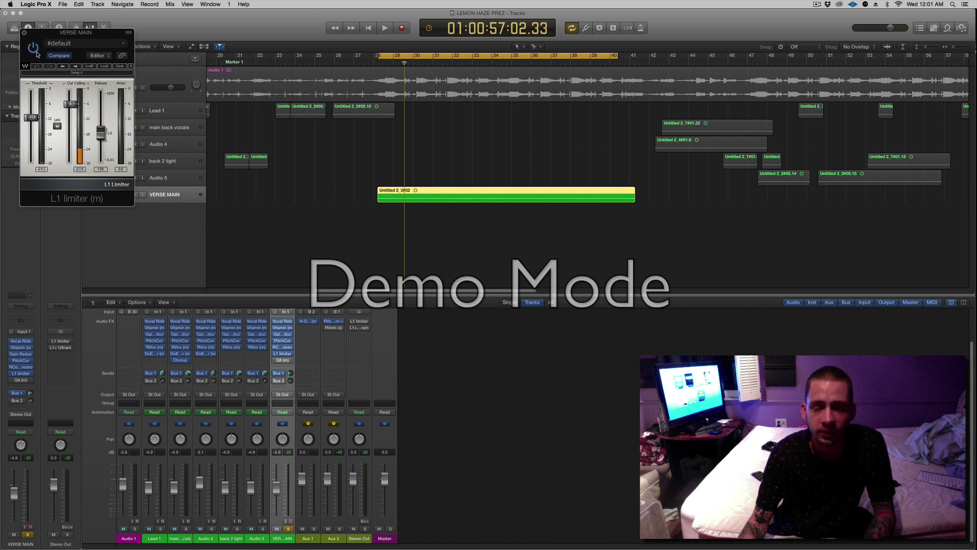
left_click(33, 50)
key("space")
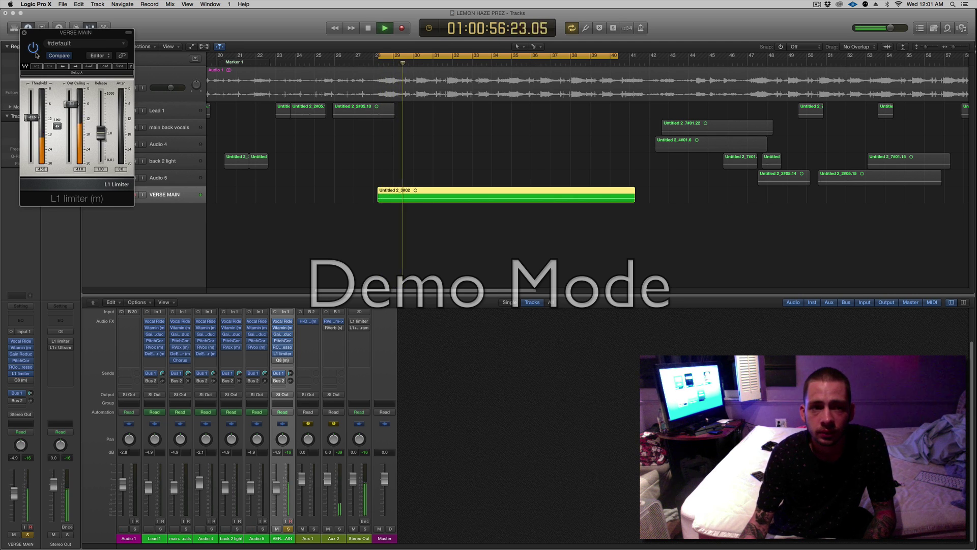
left_click(36, 53)
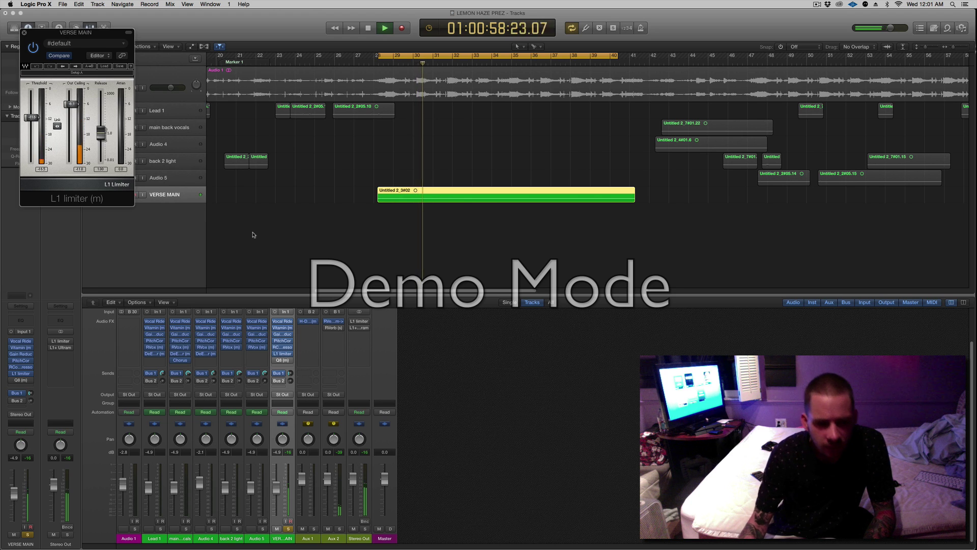
key("space")
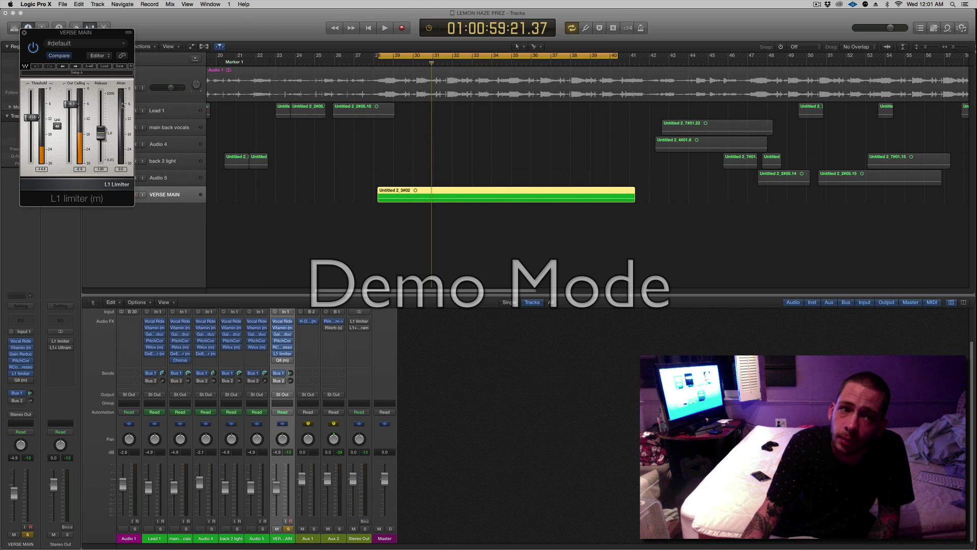
key("space")
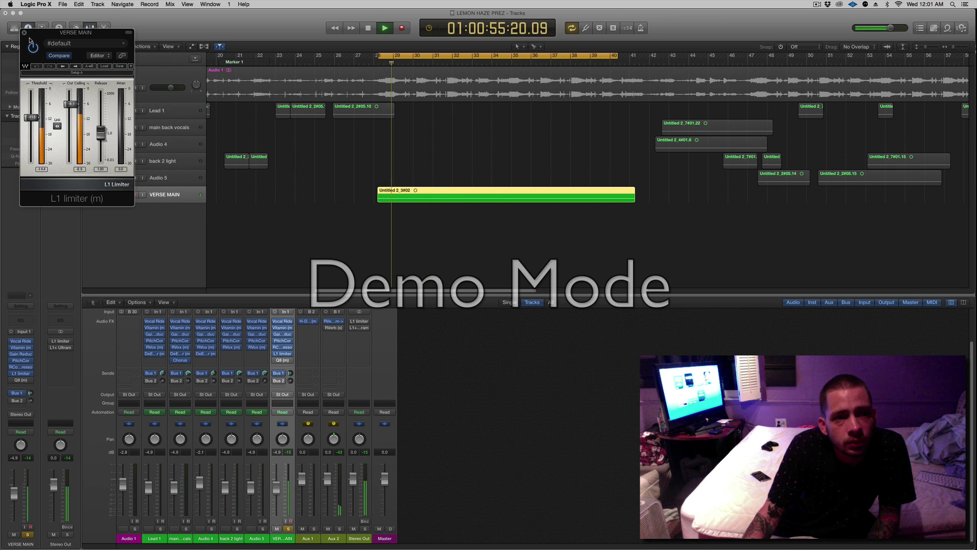
key("space")
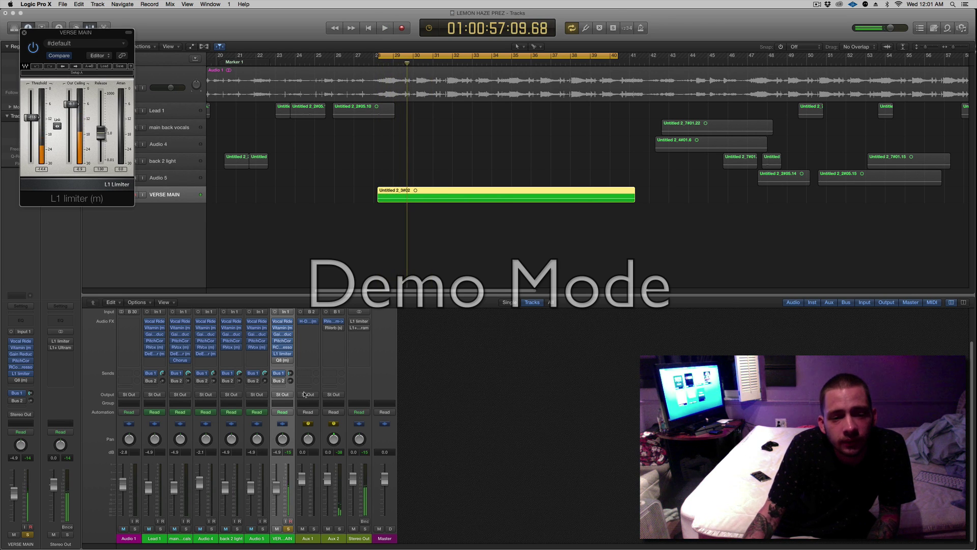
Enable the Q8 equalizer on VERSE MAIN while the cycled verse plays, leaving playback stopped and the L1 limiter and Q8 windows closed
left_click(283, 359)
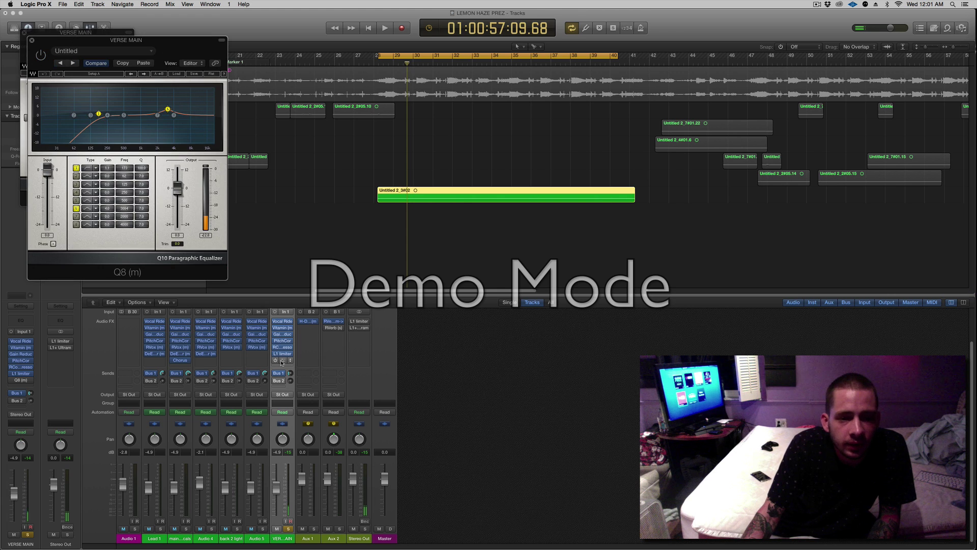
left_click(61, 32)
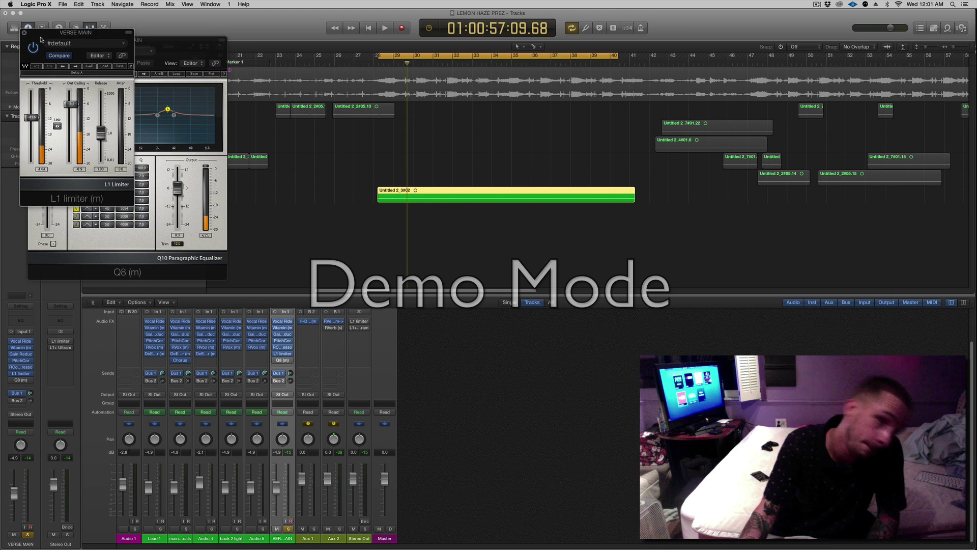
left_click(24, 32)
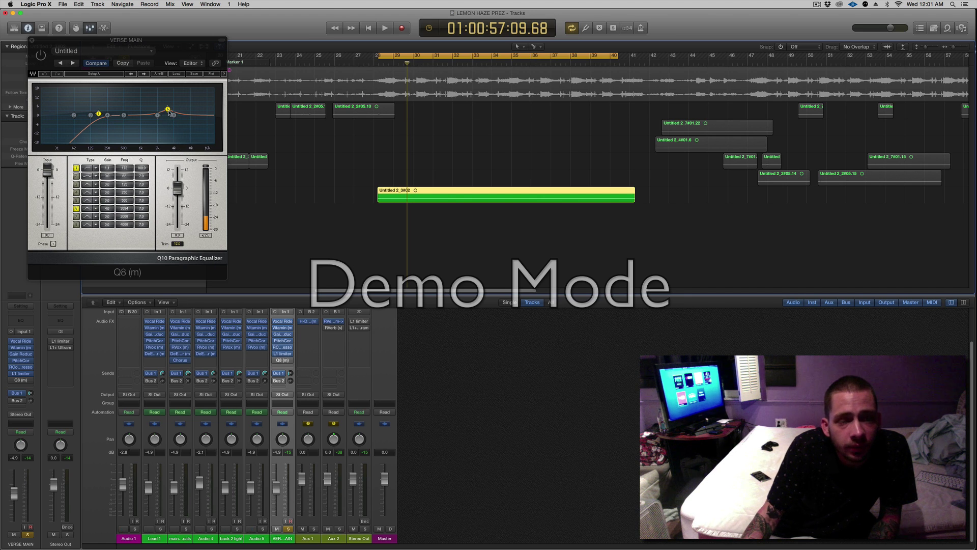
key("space")
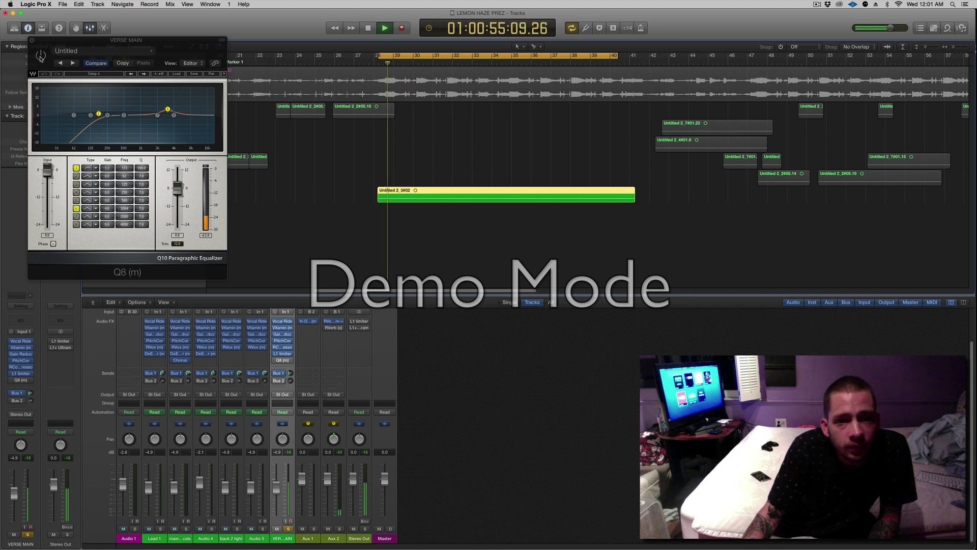
left_click(41, 55)
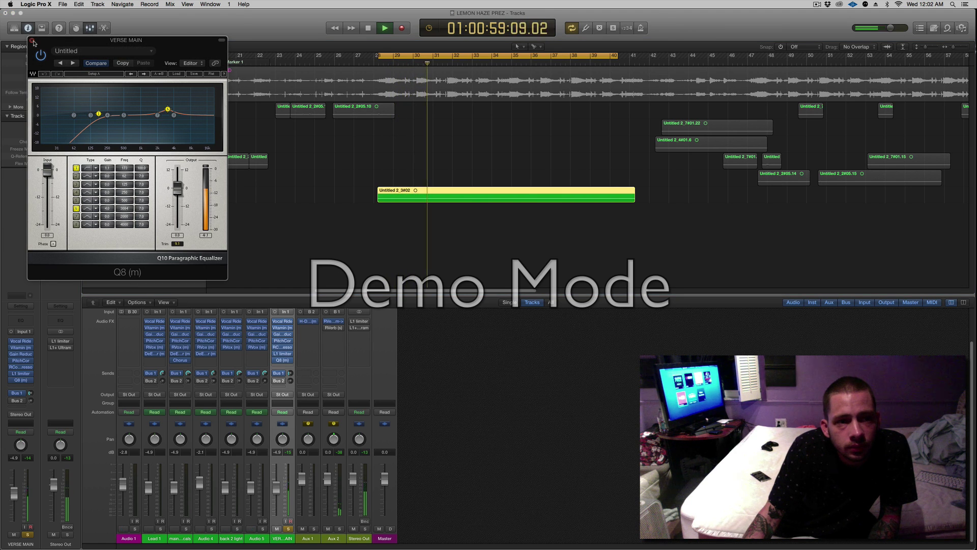
left_click(41, 56)
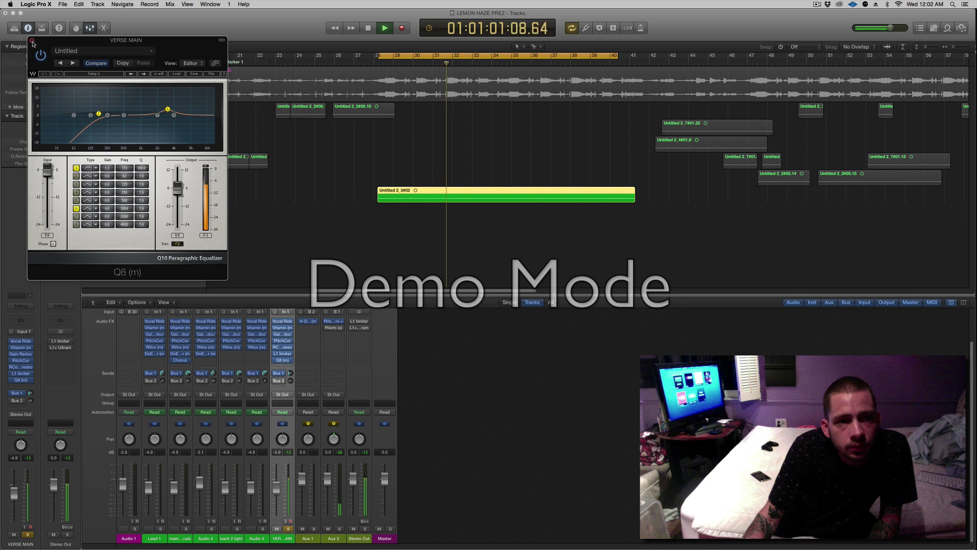
left_click(31, 40)
key("space")
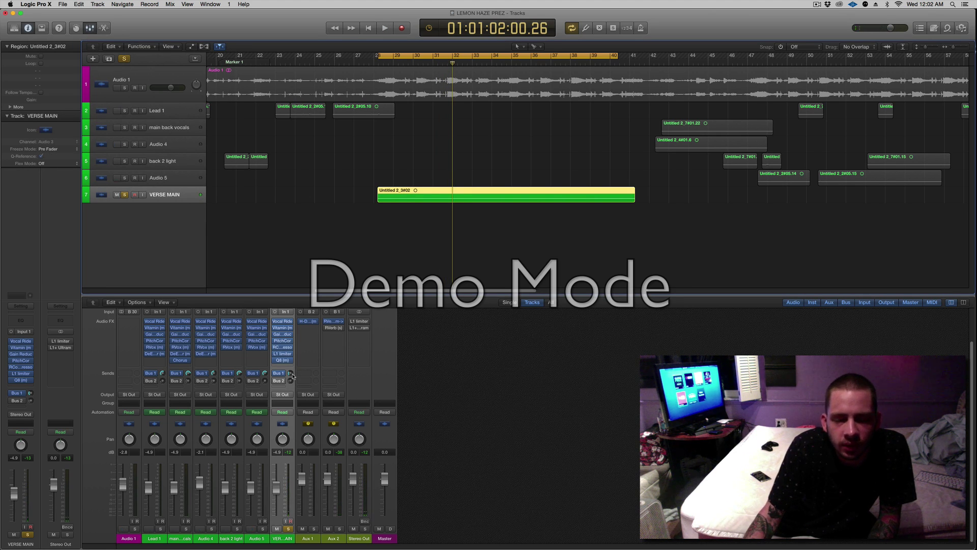
Unsolo VERSE MAIN, turn off the cycle range, and play the full mix past the end of the verse into the backing vocals
left_click(288, 530)
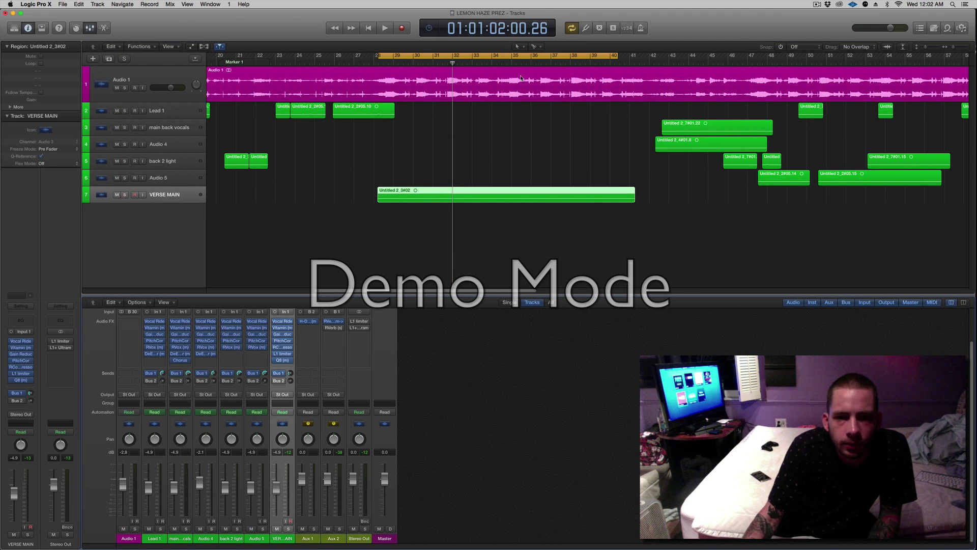
left_click(529, 53)
key("space")
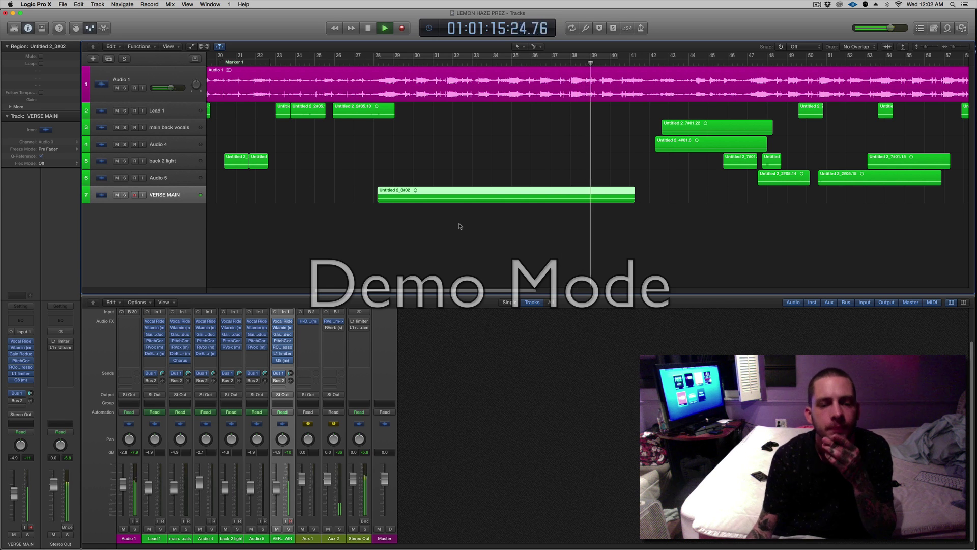
scroll(514, 293, "right", 10)
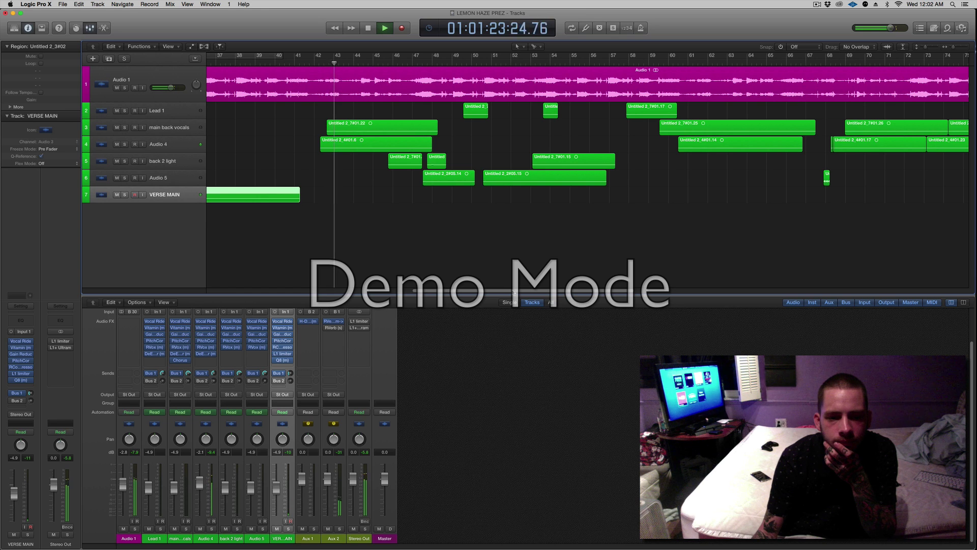
key("space")
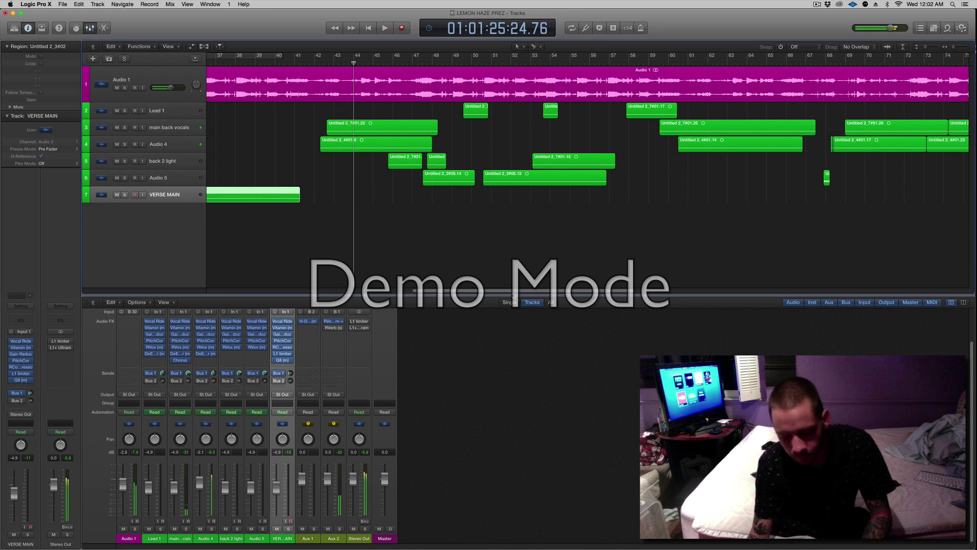